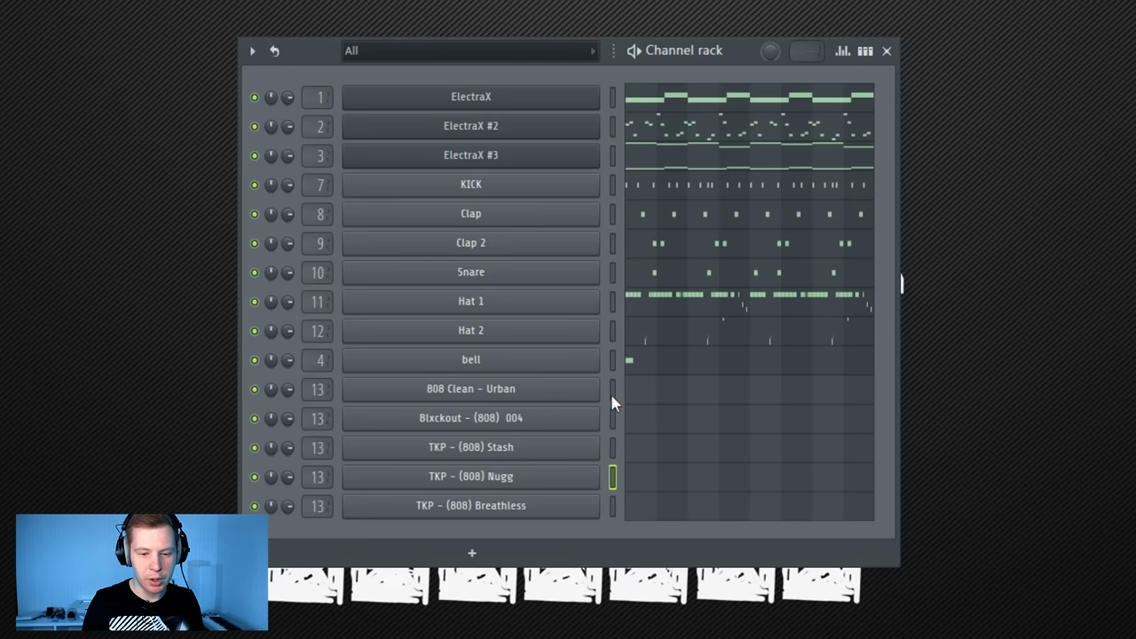
# Audition an F# test note on the Blxckout - (808) 004 channel against the melody in its piano roll
pyautogui.click(611, 399)
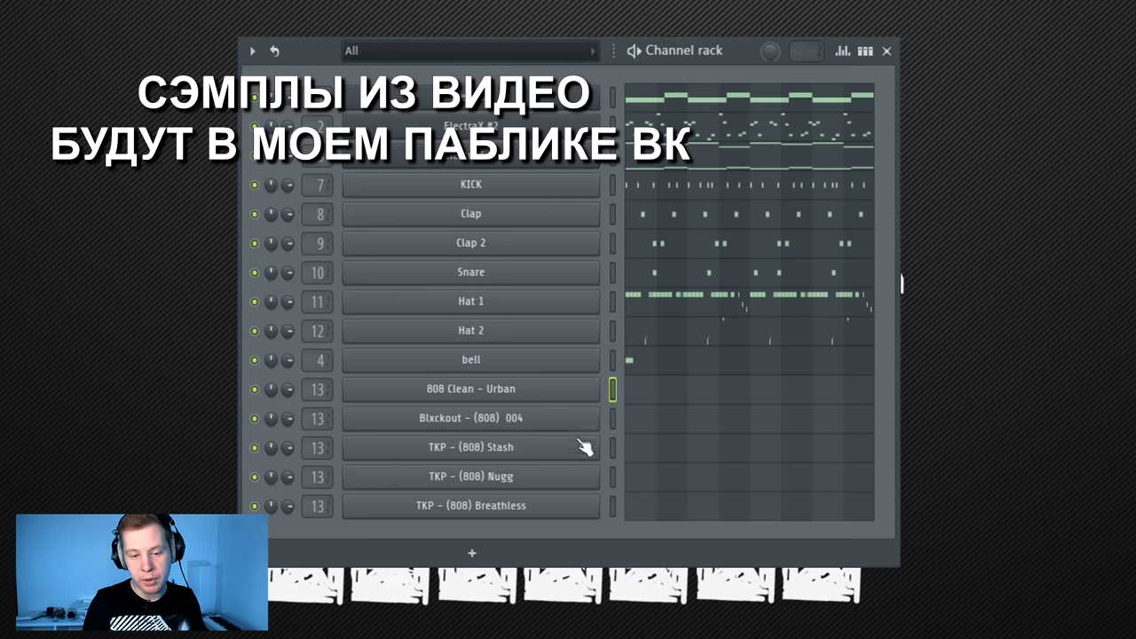
pyautogui.click(612, 420)
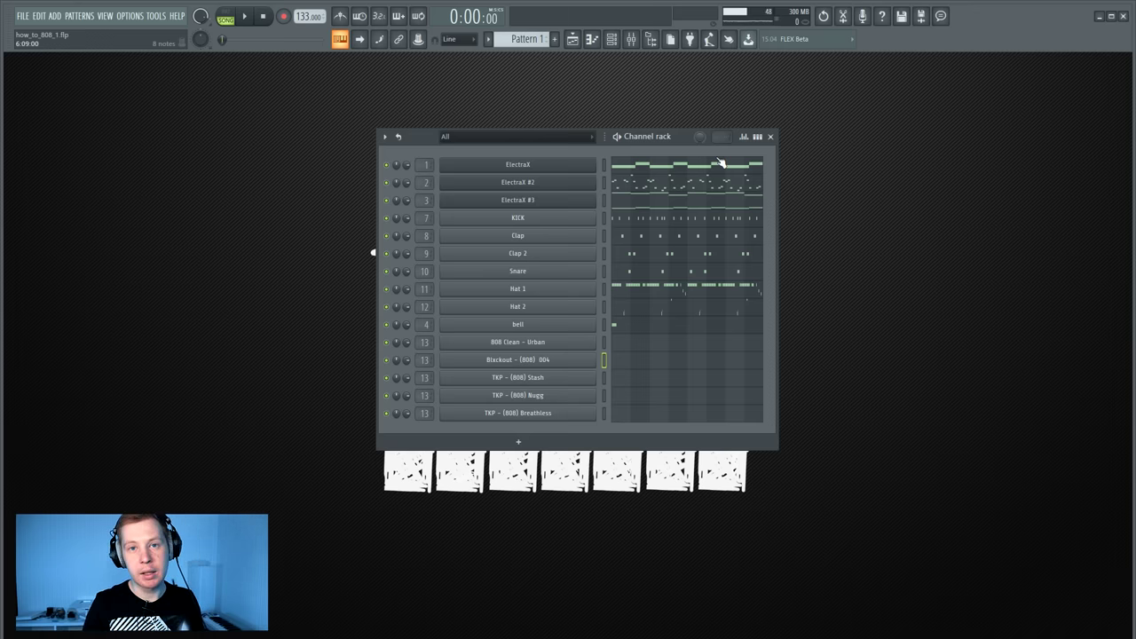
pyautogui.click(623, 362)
pyautogui.press('space')
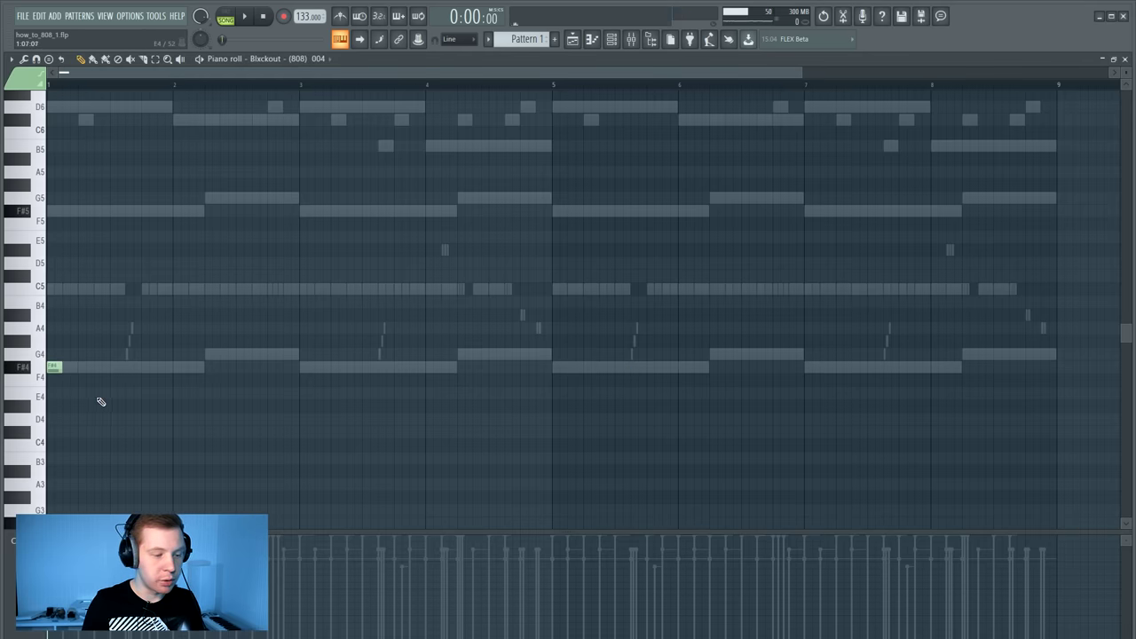
pyautogui.press('space')
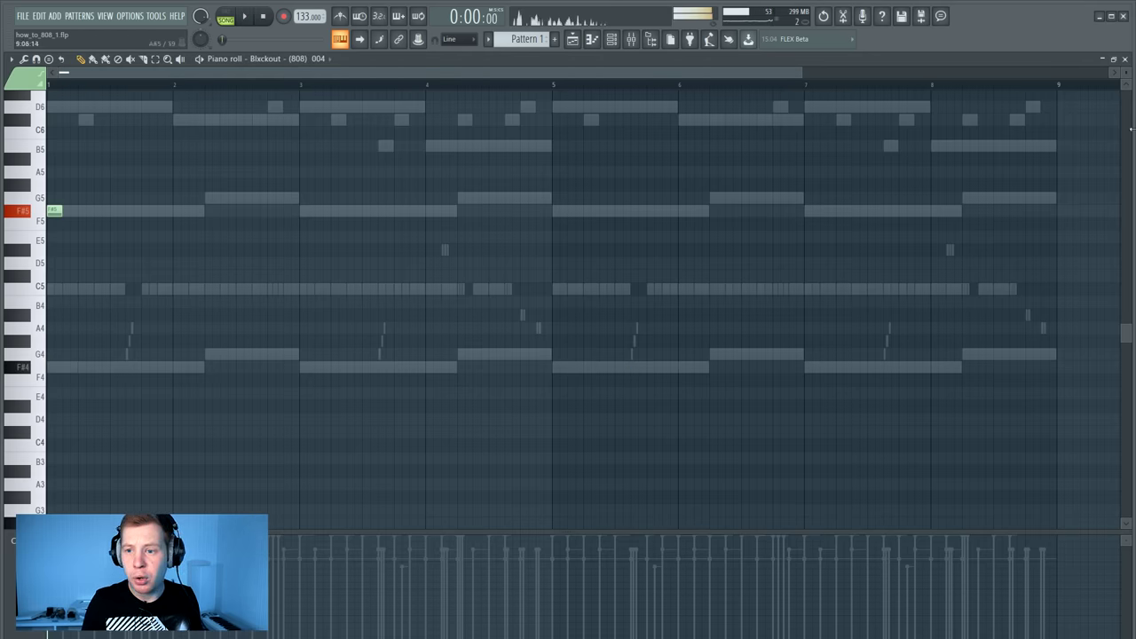
pyautogui.click(1124, 59)
# Load the Blxckout - (808) 004 sample into the Edison audio editor and detect its pitch regions
pyautogui.click(533, 359)
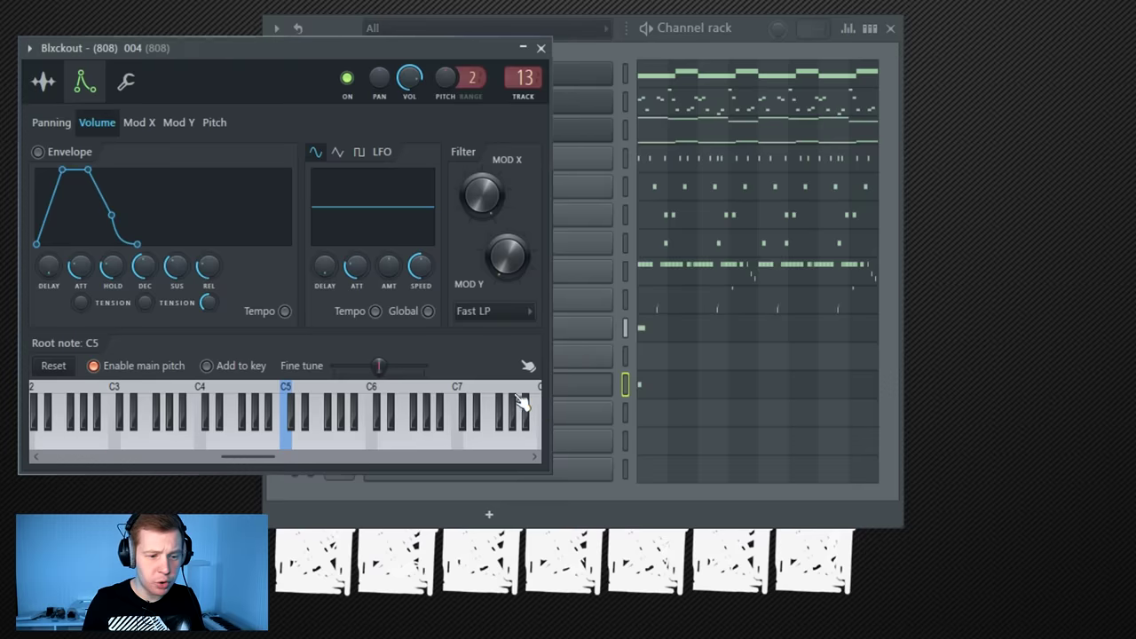
pyautogui.click(239, 169)
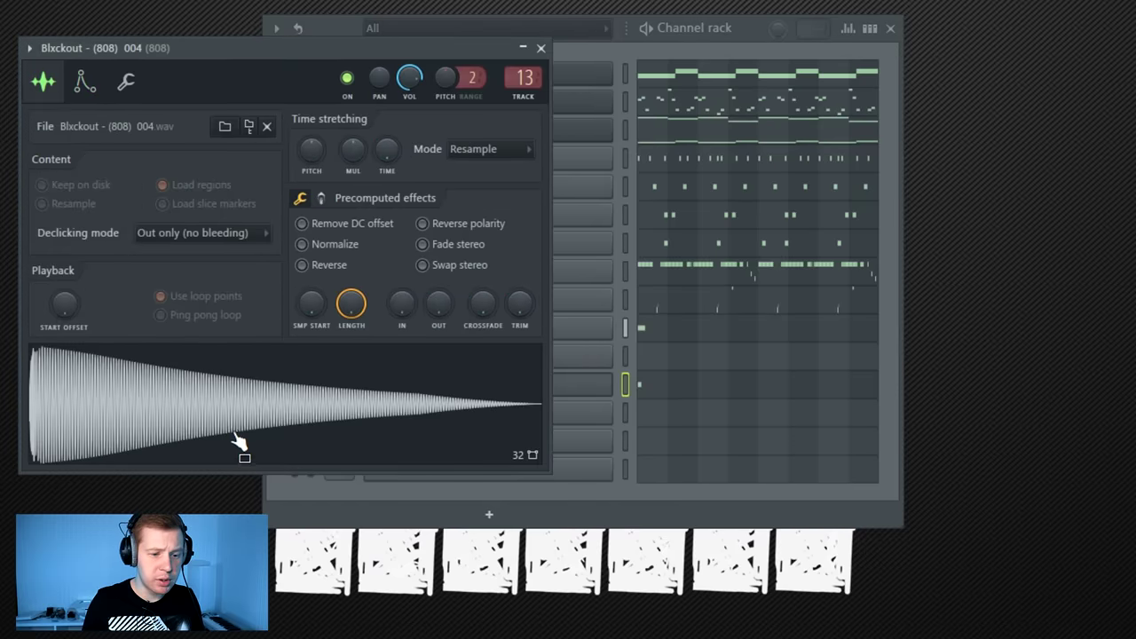
pyautogui.rightClick(234, 435)
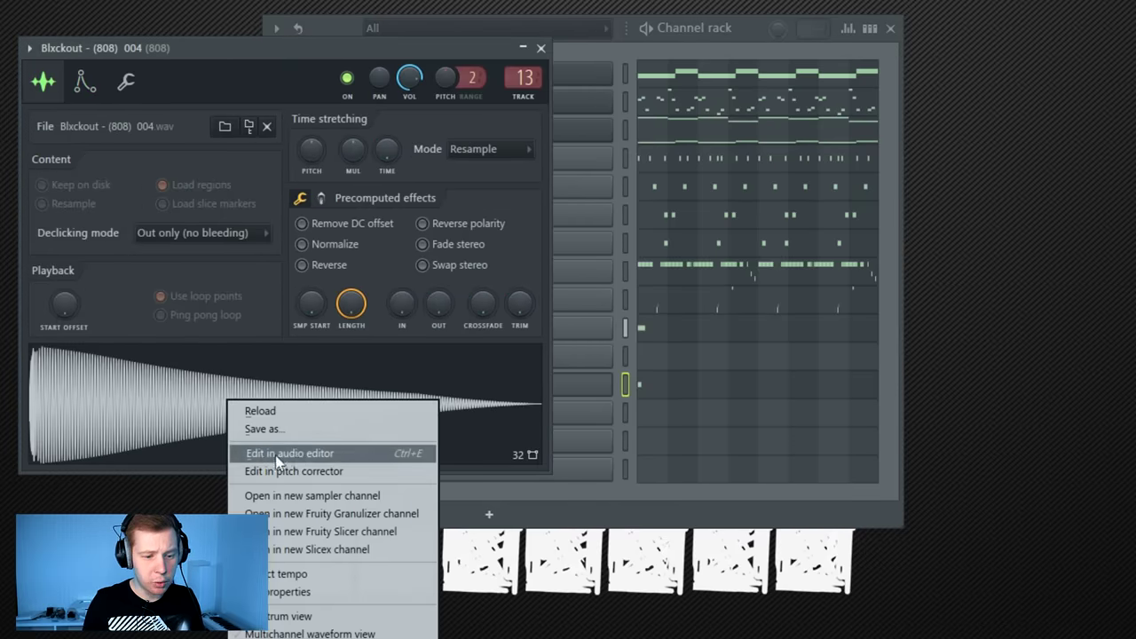
pyautogui.click(284, 453)
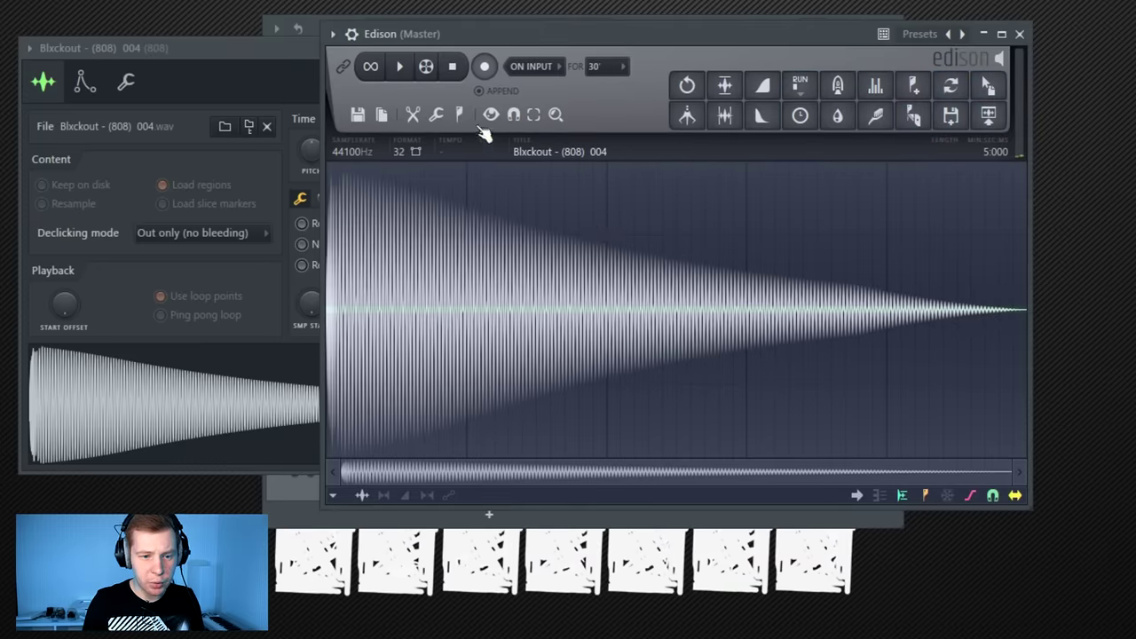
pyautogui.click(459, 115)
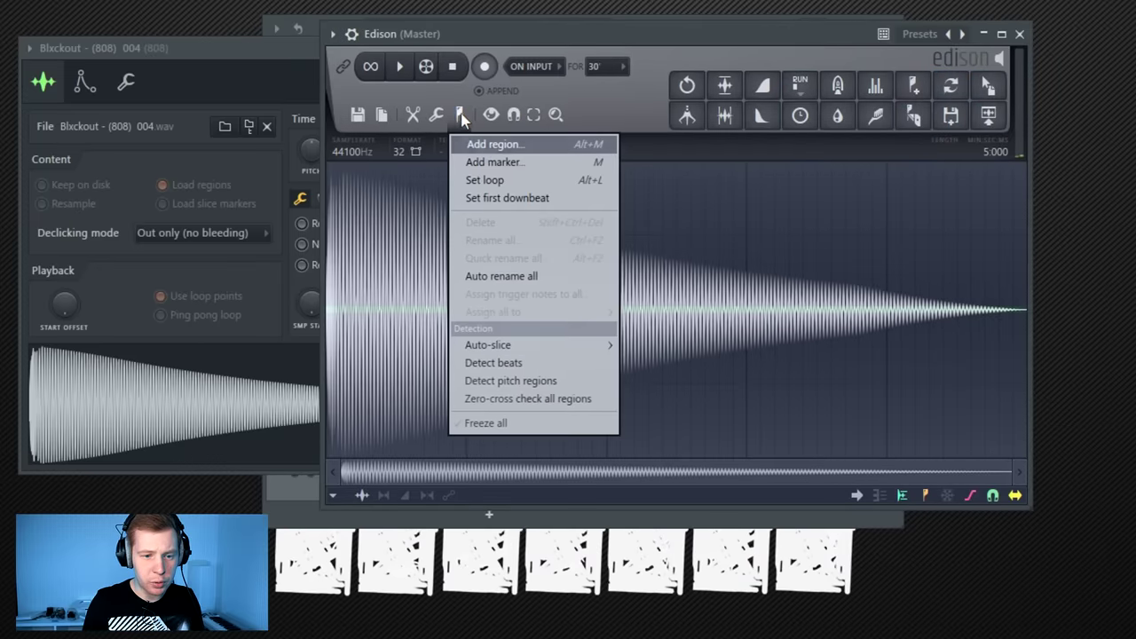
pyautogui.click(516, 381)
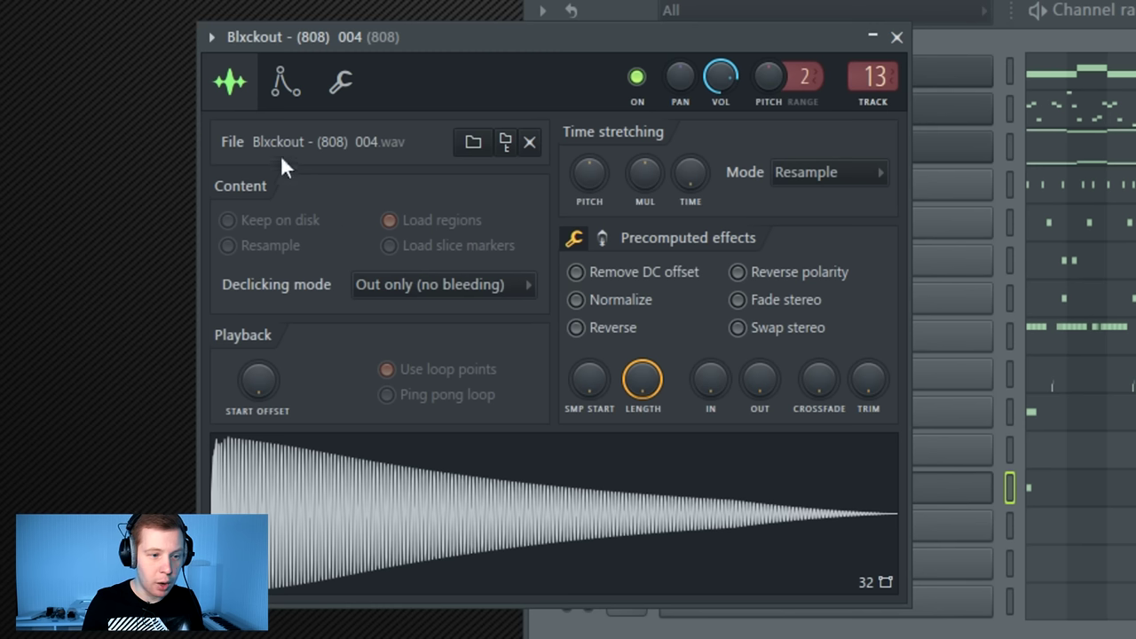
# Set the root note of the Blxckout - (808) 004 channel to D#5 and close its settings
pyautogui.click(292, 87)
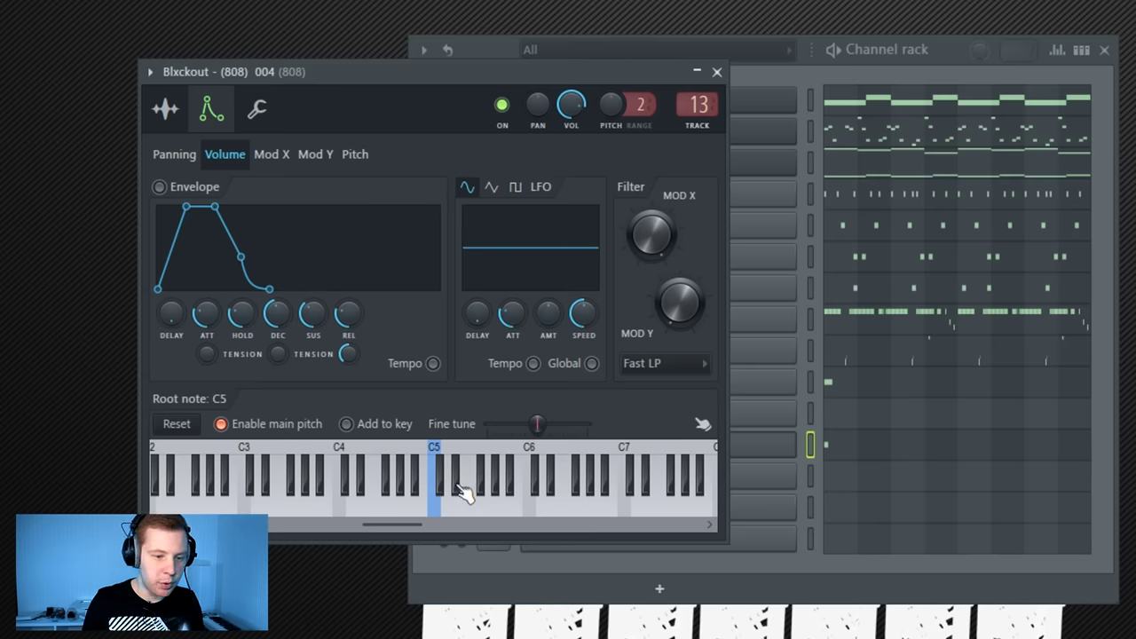
pyautogui.click(458, 484)
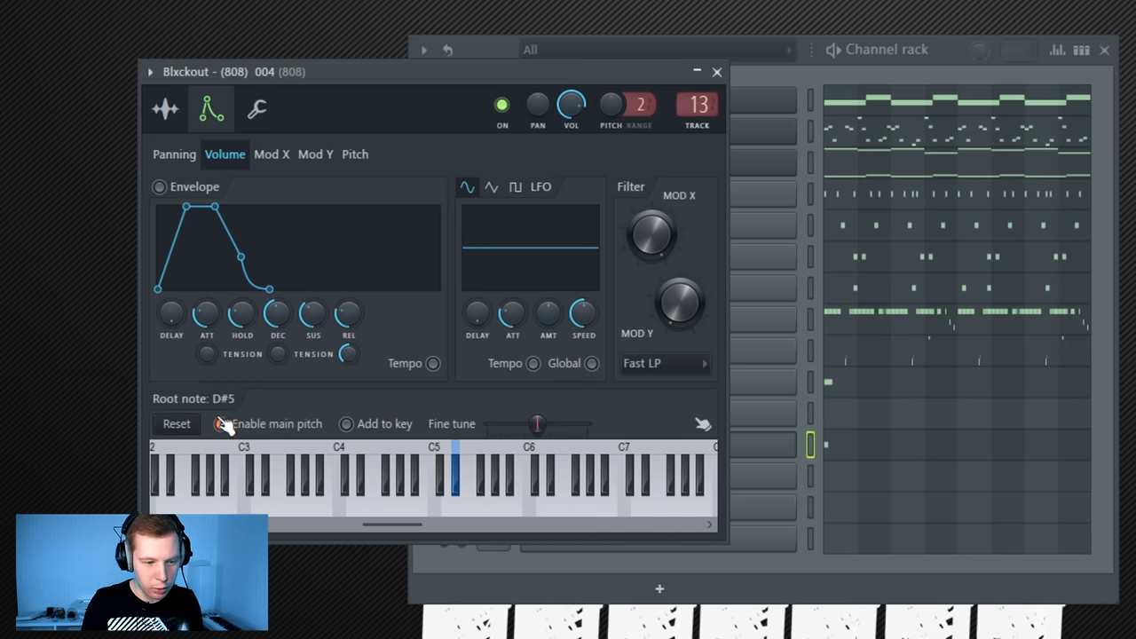
pyautogui.click(436, 511)
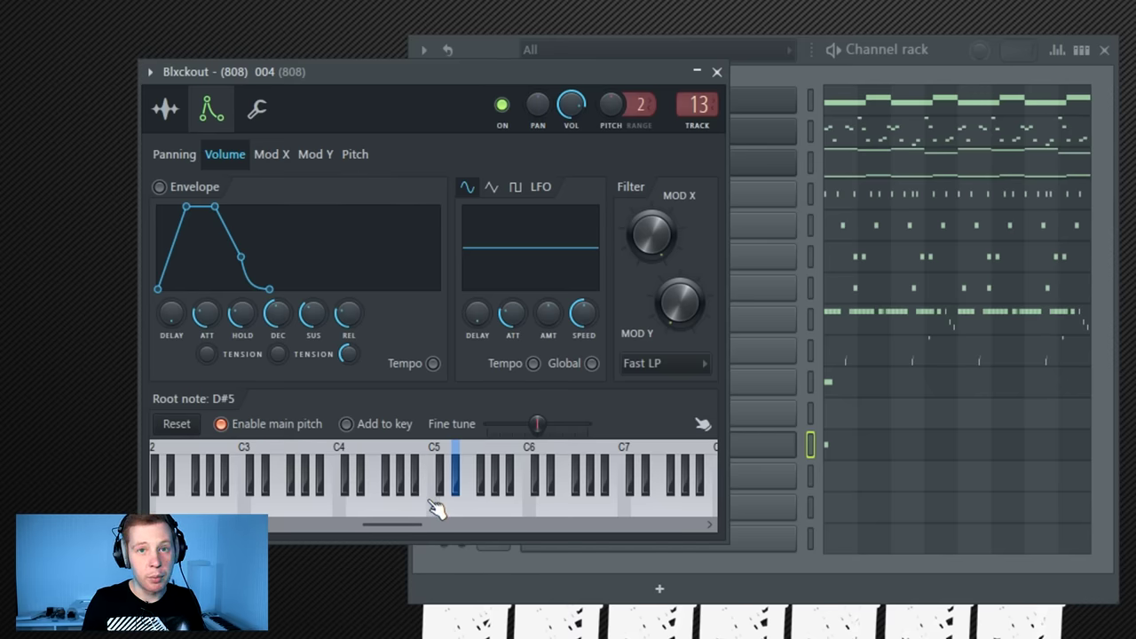
pyautogui.click(717, 71)
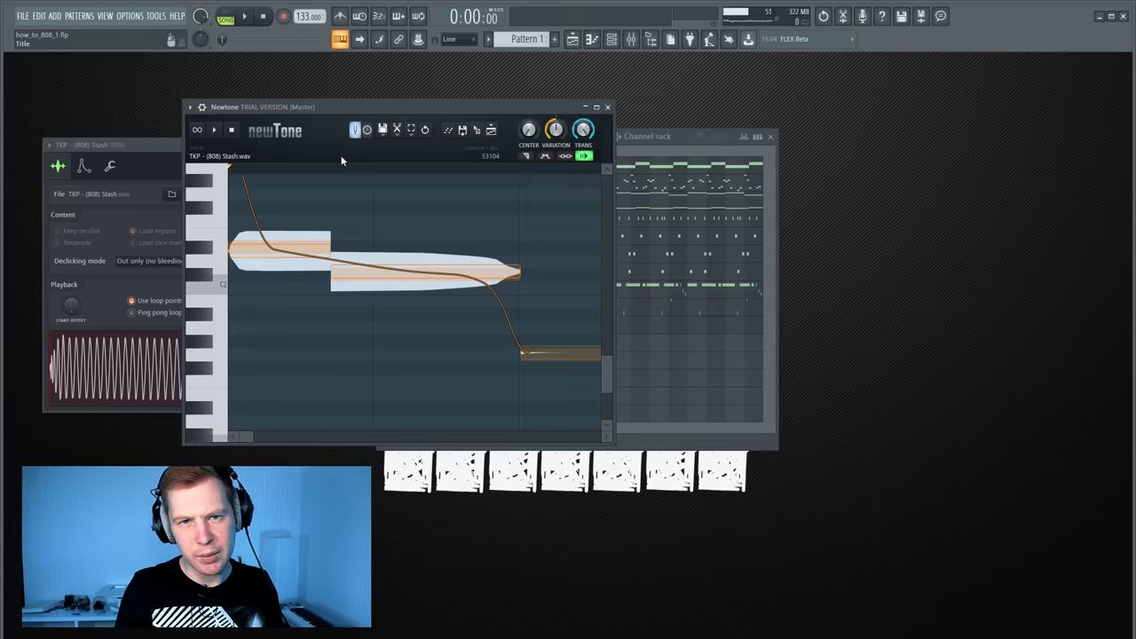
# Examine the TKP - (808) Stash sample's options beside Newtone and the ЭТА ПАПКА folder in the browser
pyautogui.moveTo(382, 113); pyautogui.dragTo(697, 119)
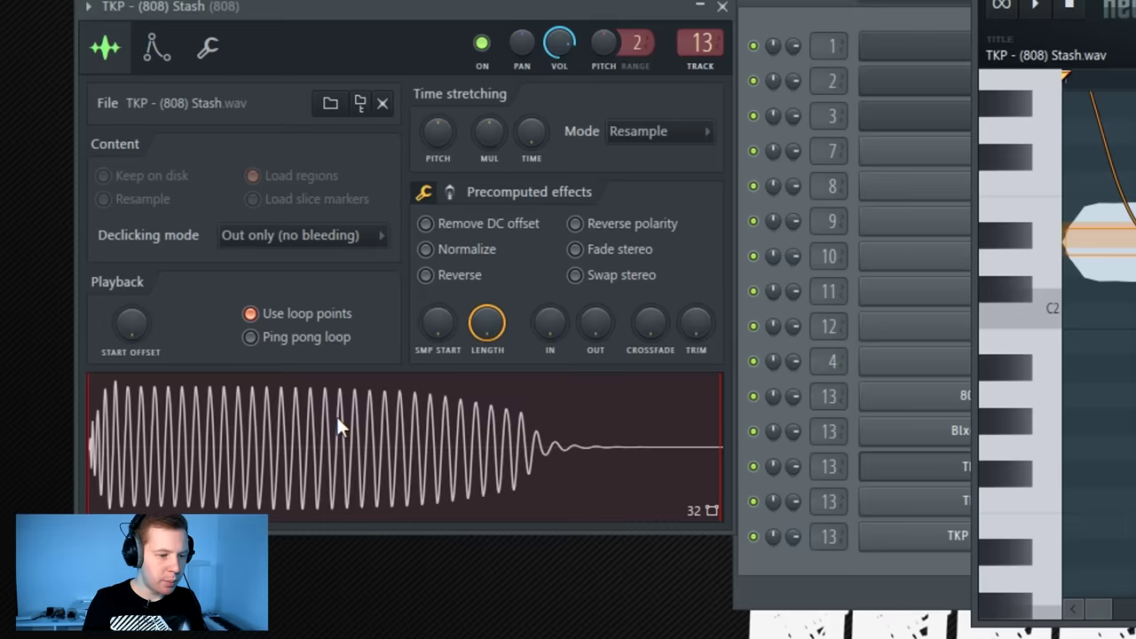
pyautogui.rightClick(173, 349)
pyautogui.click(402, 510)
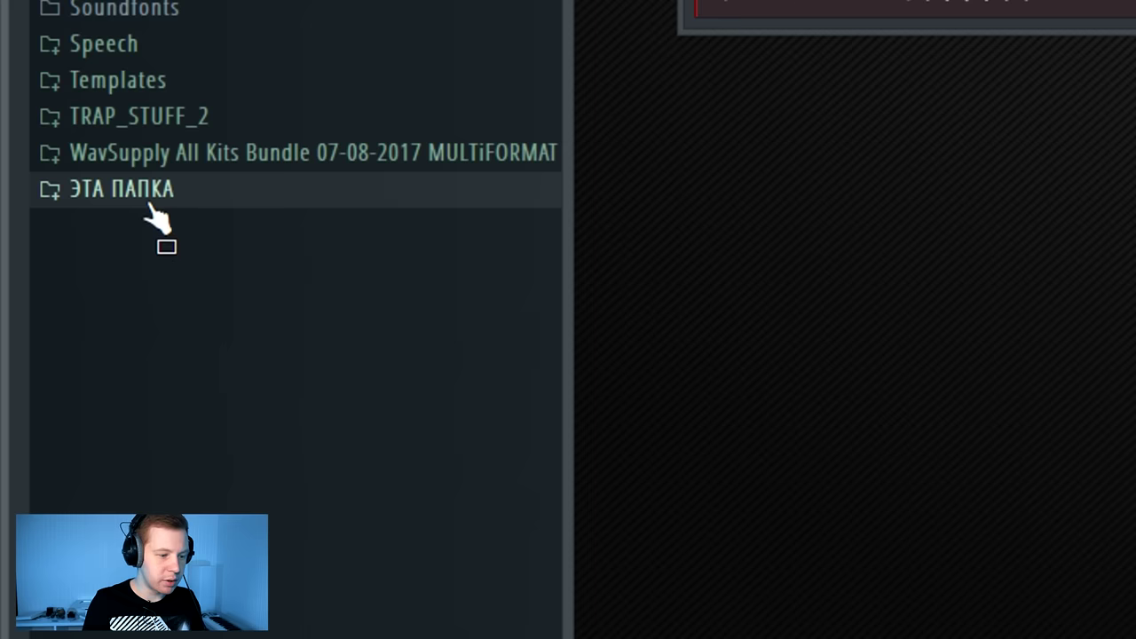
pyautogui.click(55, 473)
pyautogui.rightClick(57, 483)
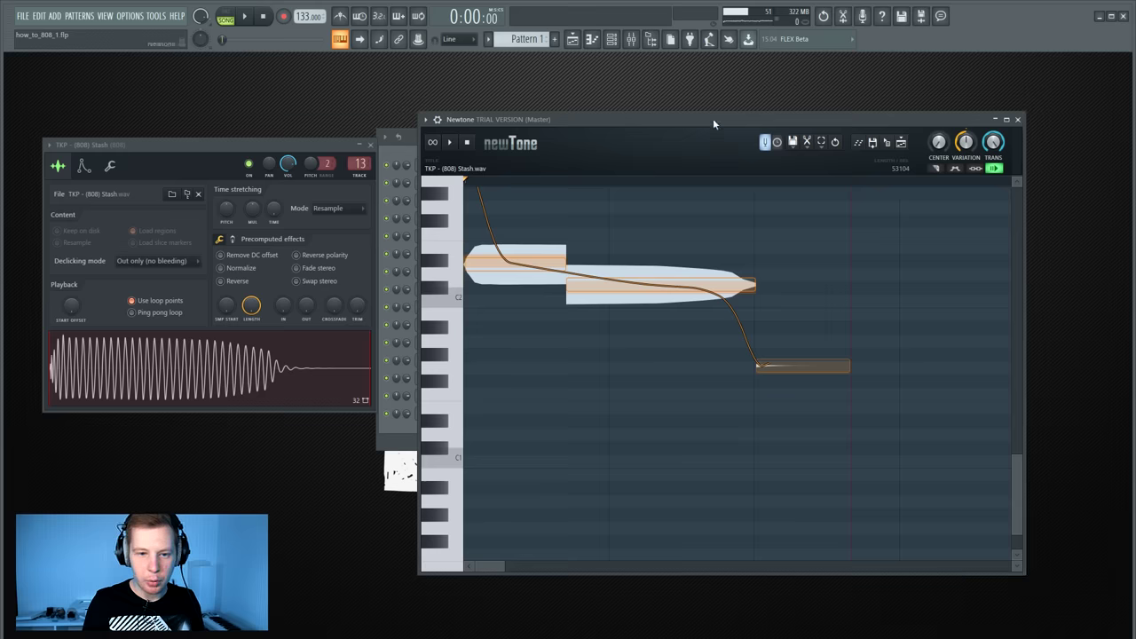
# Align the pitch segments of the TKP - (808) Stash sample on the C#2 row in Newtone
pyautogui.moveTo(712, 118); pyautogui.dragTo(565, 107)
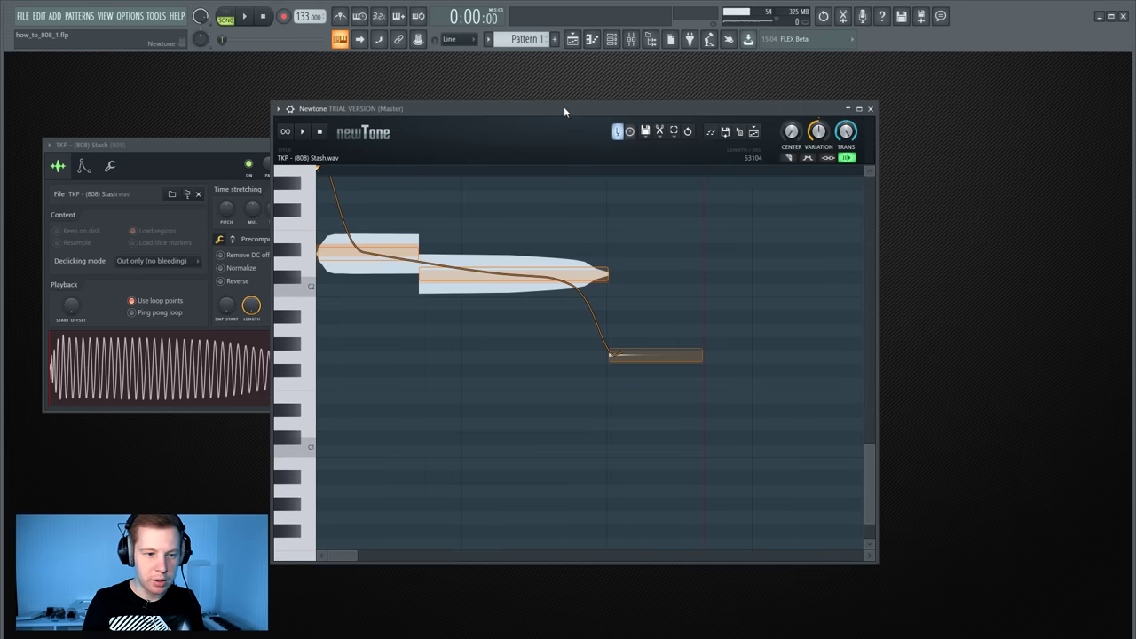
pyautogui.scroll(3, 382, 296)
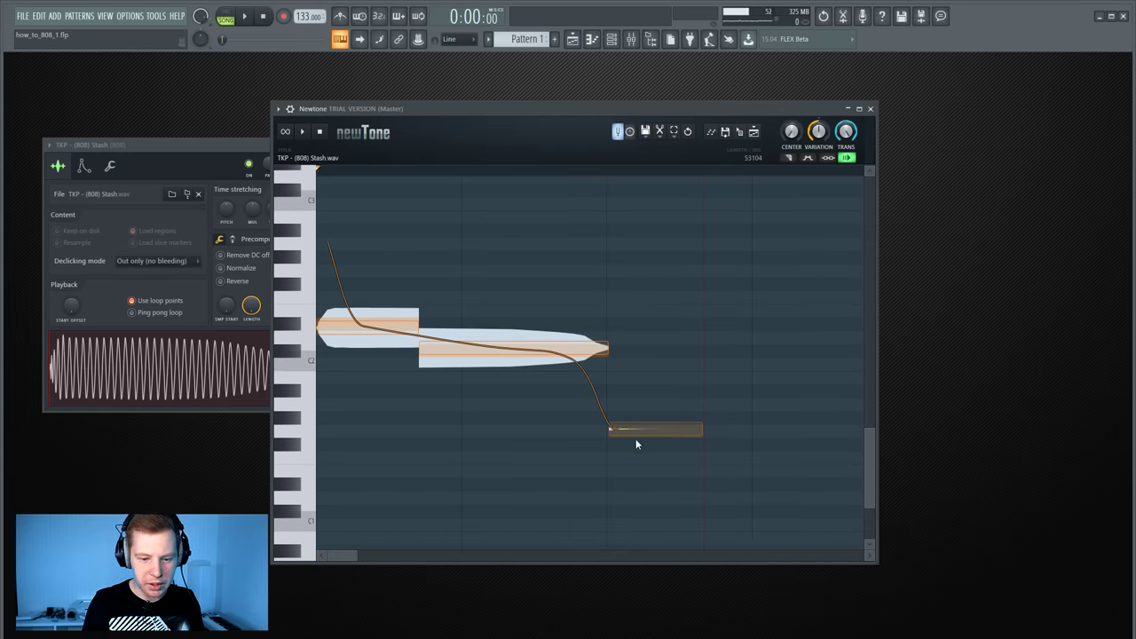
pyautogui.moveTo(655, 414); pyautogui.dragTo(655, 335)
pyautogui.moveTo(360, 336); pyautogui.dragTo(359, 362)
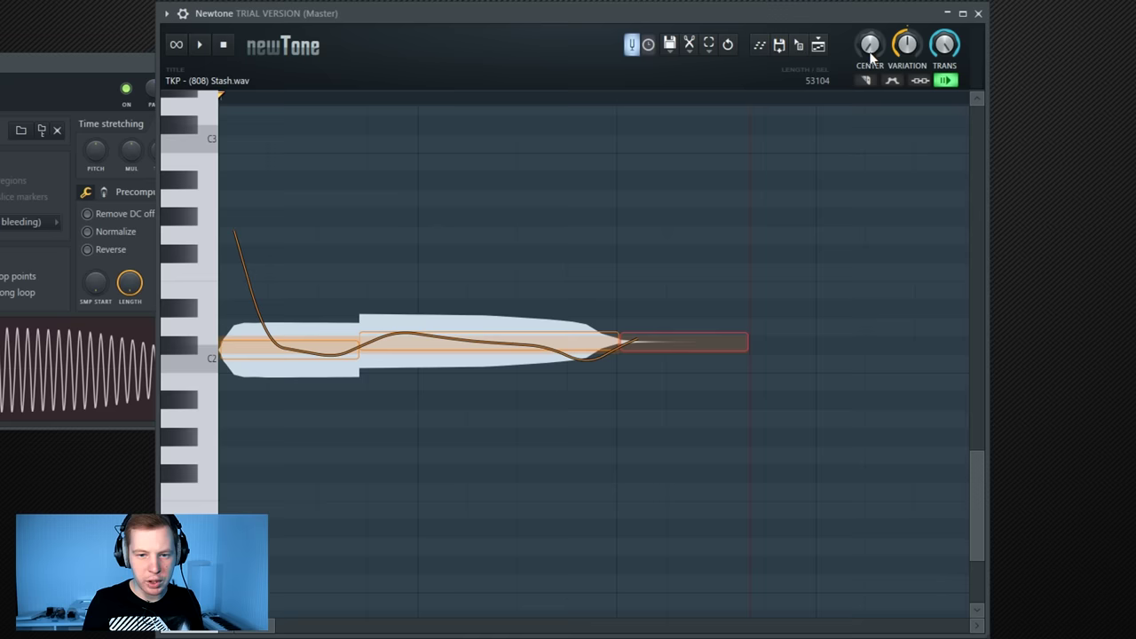
# Set Newtone's Center to maximum and Variation and Trans to minimum to flatten the sample's pitch curve
pyautogui.moveTo(728, 179); pyautogui.dragTo(727, 53)
pyautogui.moveTo(869, 44)
pyautogui.mouseDown()
pyautogui.moveTo(870, 115)
pyautogui.moveTo(871, 53)
pyautogui.mouseUp()
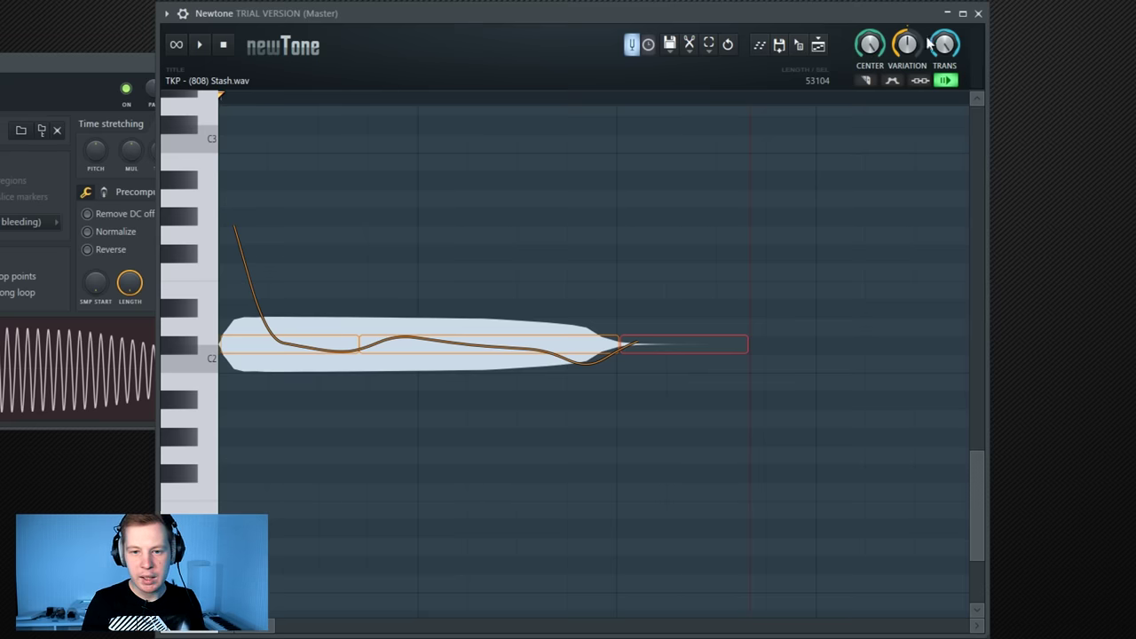
pyautogui.moveTo(907, 51); pyautogui.dragTo(907, 115)
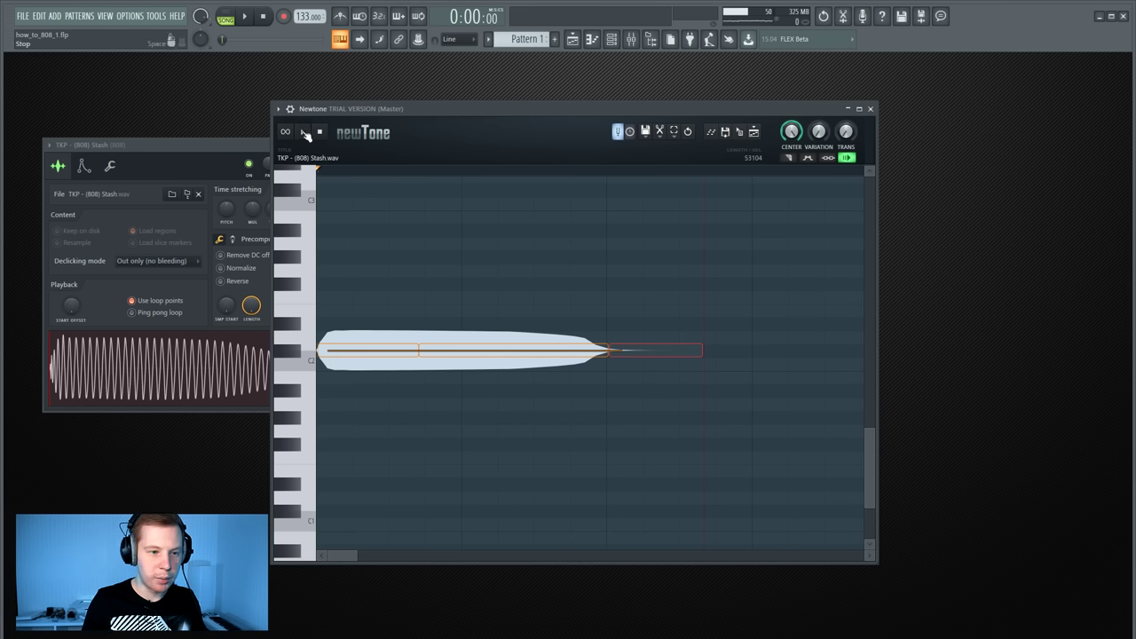
# Play back the pitch-corrected TKP - (808) Stash sample in Newtone and compare it with the original
pyautogui.click(304, 132)
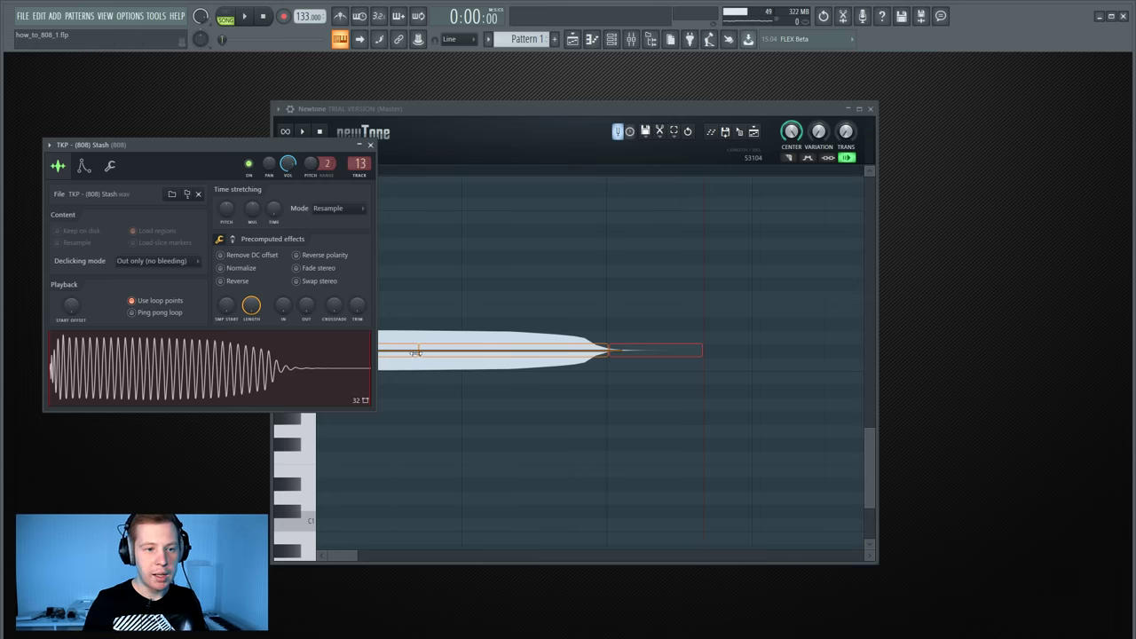
pyautogui.click(500, 129)
pyautogui.click(302, 132)
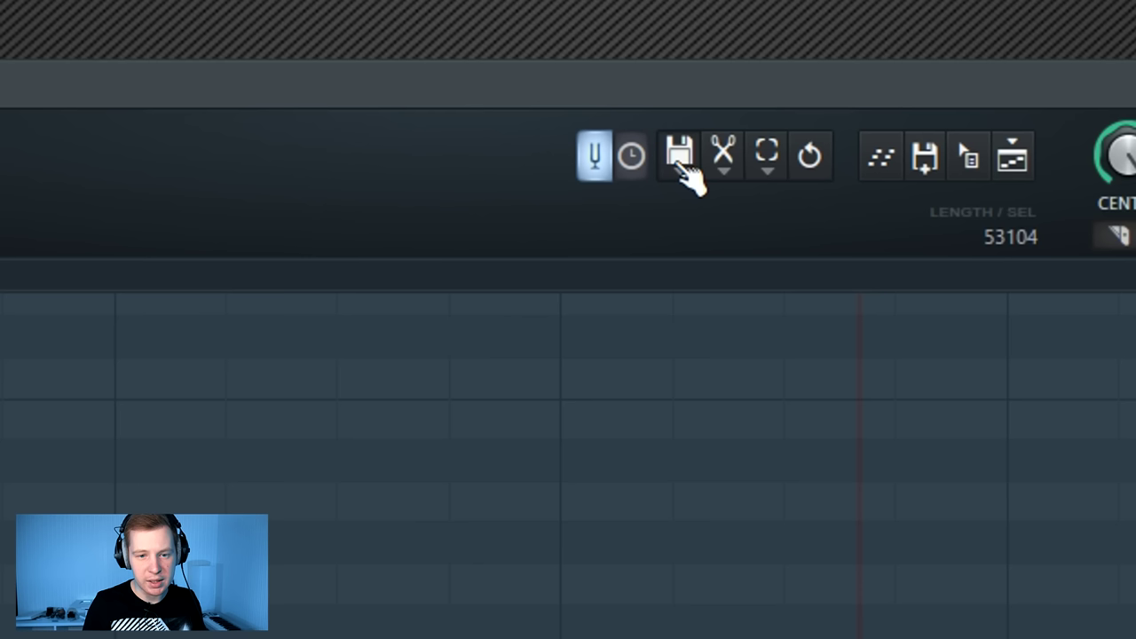
# Review Newtone's save options and transfer the corrected TKP - (808) Stash sample to the channel rack as a new channel
pyautogui.click(645, 132)
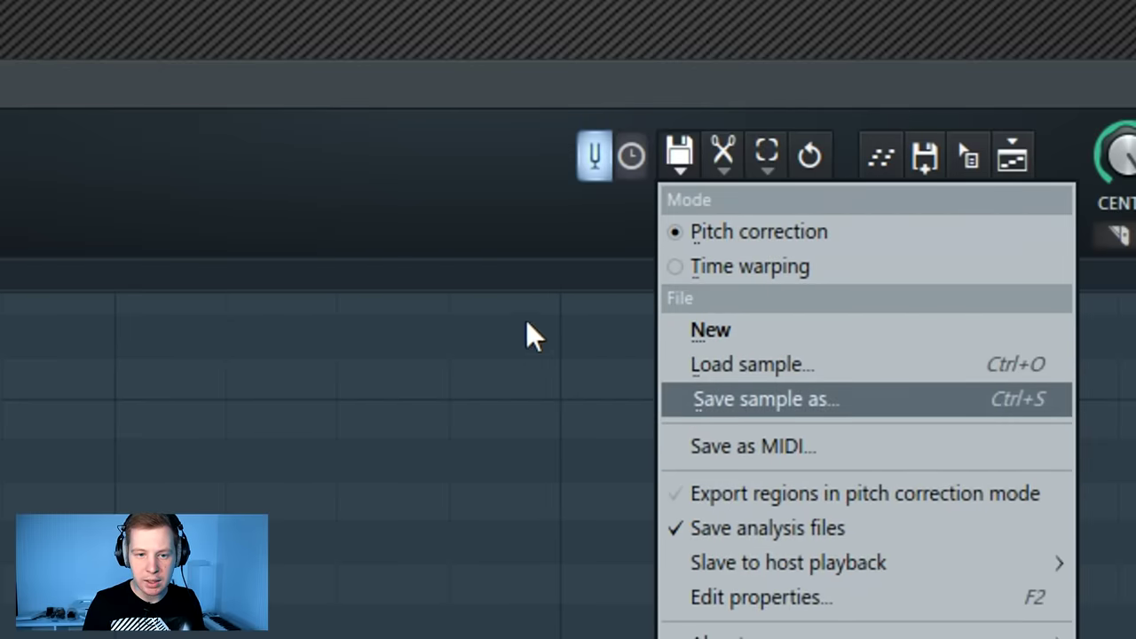
pyautogui.click(530, 326)
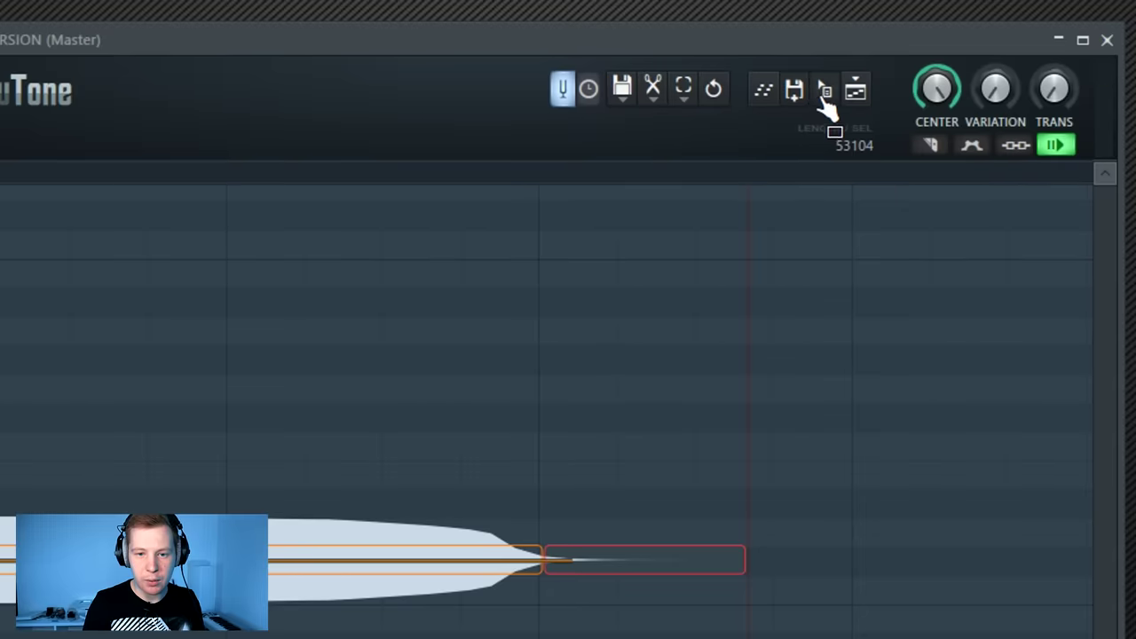
pyautogui.moveTo(826, 106); pyautogui.dragTo(367, 135)
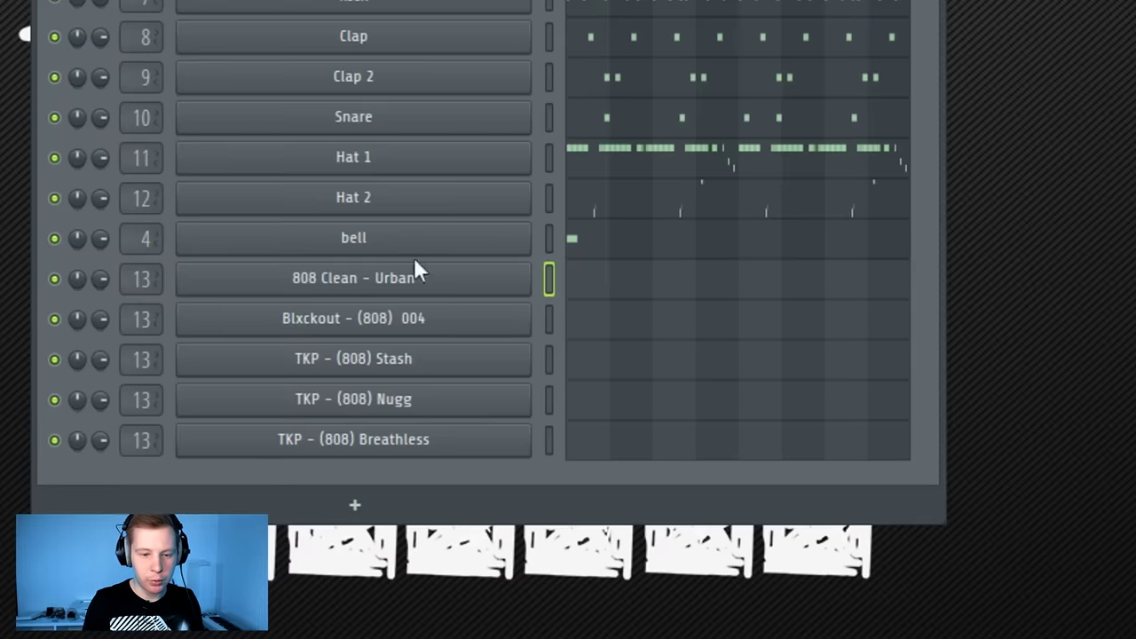
# Copy the KICK channel's note pattern into the 808 Clean - Urban channel
pyautogui.rightClick(532, 265)
pyautogui.click(634, 454)
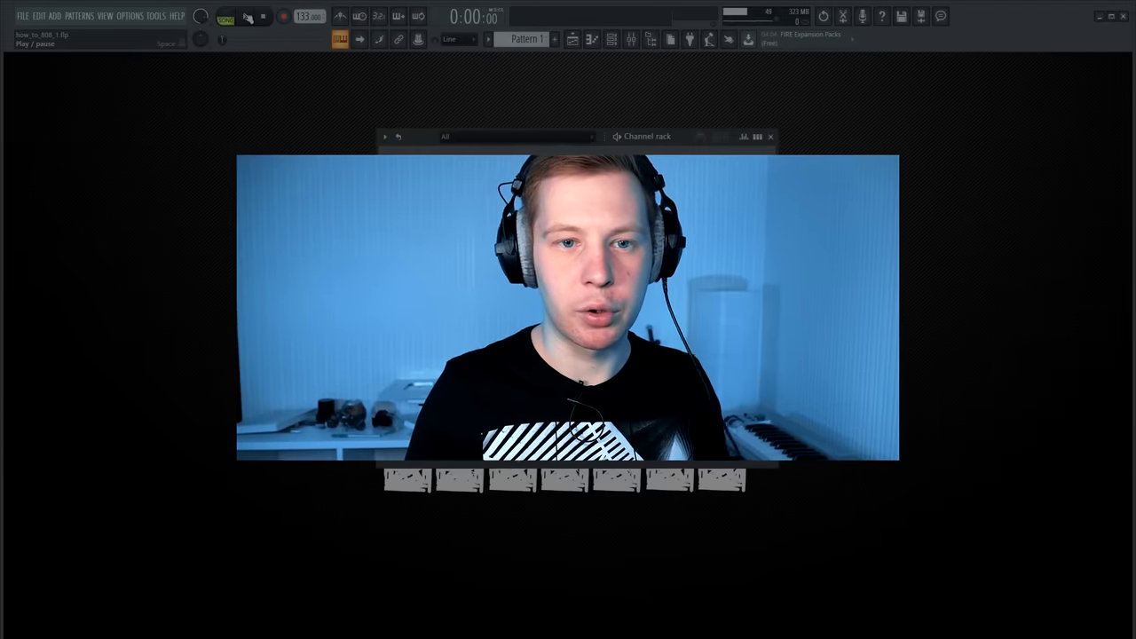
pyautogui.click(603, 236)
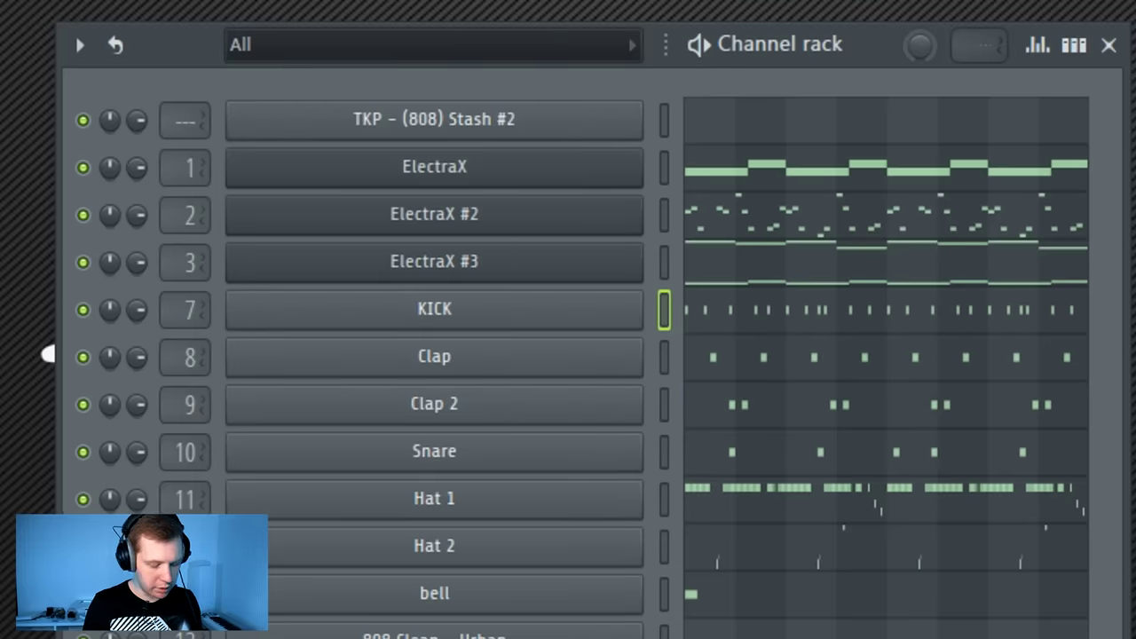
pyautogui.click(627, 385)
pyautogui.hotkey('ctrl', 'v')
# Move the 808 Clean - Urban notes of bars 1–2 to F#4, with the last two on G4
pyautogui.click(710, 325)
pyautogui.moveTo(275, 265); pyautogui.dragTo(43, 291)
pyautogui.moveTo(50, 290); pyautogui.dragTo(51, 367)
pyautogui.moveTo(216, 351)
pyautogui.mouseDown()
pyautogui.moveTo(268, 387)
pyautogui.moveTo(224, 354)
pyautogui.mouseUp()
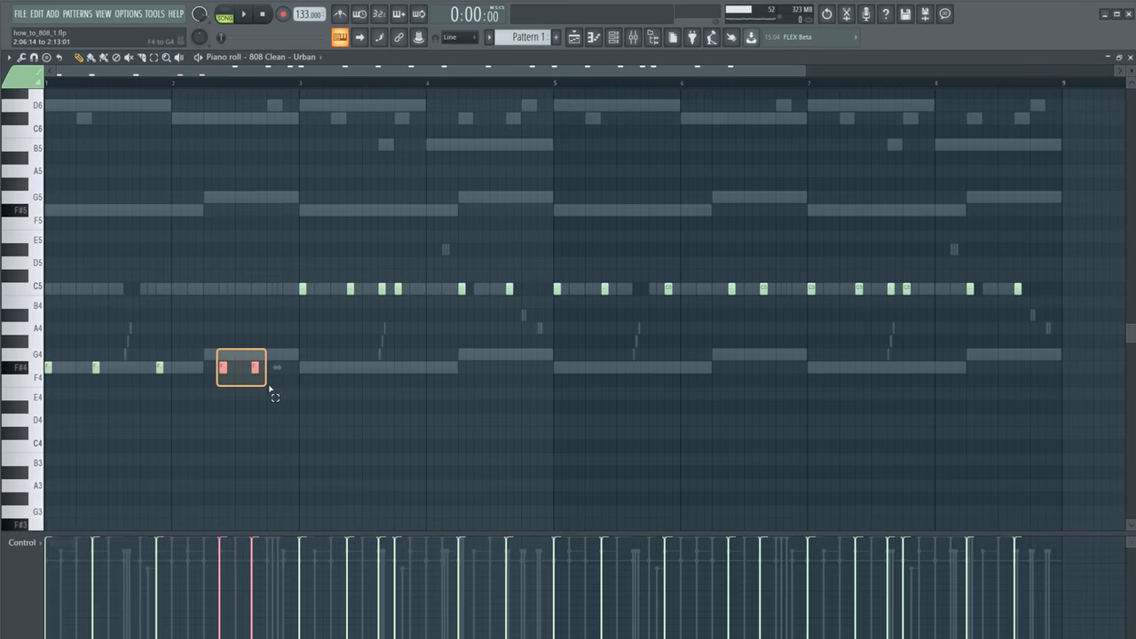
# Move the 808 notes of bars 3–8 to F#4, placing those over the melody's G sections on G4
pyautogui.moveTo(291, 267); pyautogui.dragTo(528, 322)
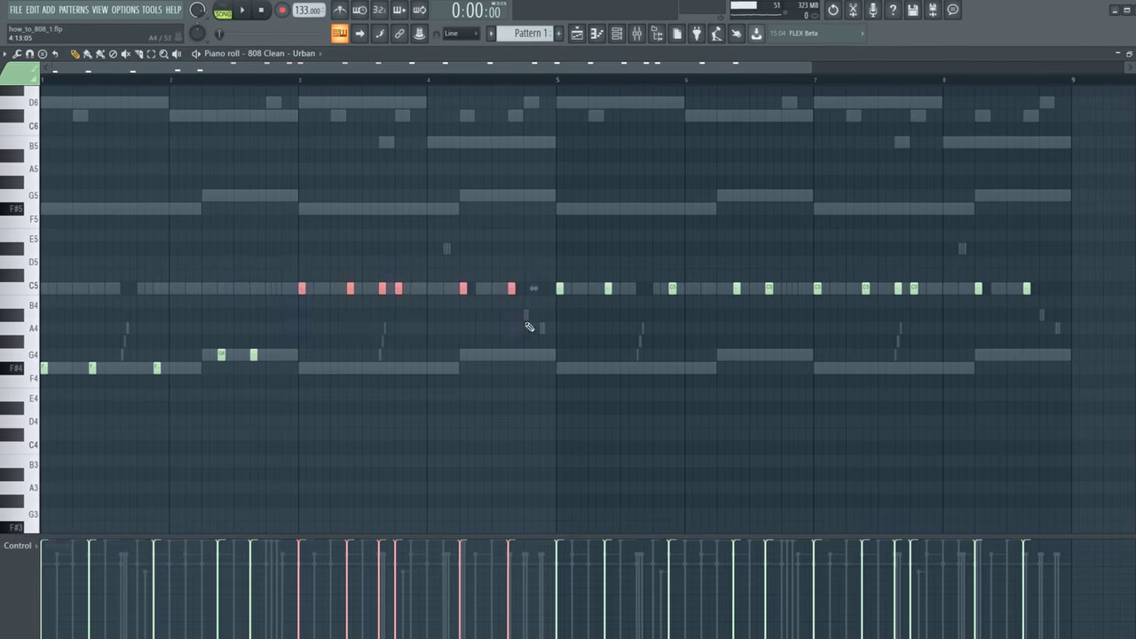
pyautogui.moveTo(303, 289); pyautogui.dragTo(303, 367)
pyautogui.moveTo(447, 352)
pyautogui.mouseDown()
pyautogui.moveTo(528, 385)
pyautogui.moveTo(461, 354)
pyautogui.mouseUp()
pyautogui.moveTo(543, 267); pyautogui.dragTo(1117, 354)
pyautogui.moveTo(1062, 287); pyautogui.dragTo(1038, 364)
pyautogui.click(583, 462)
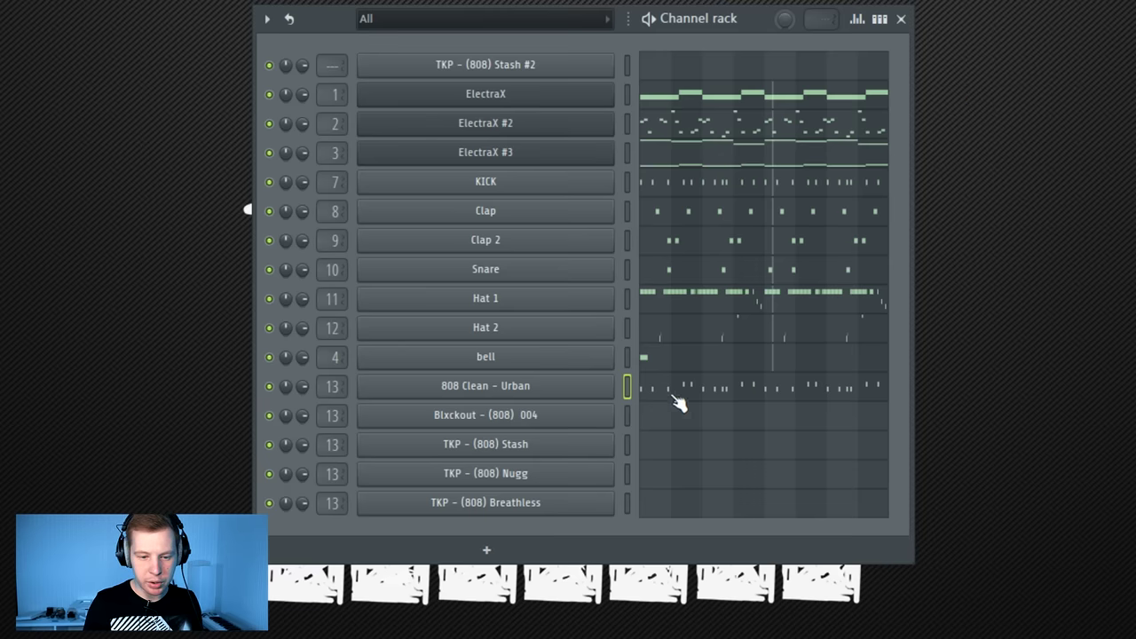
# Enable the 808 Clean - Urban volume envelope with Hold at maximum and Attack, Decay, Sustain and Release at minimum
pyautogui.click(551, 392)
pyautogui.click(476, 113)
pyautogui.moveTo(472, 304); pyautogui.dragTo(472, 346)
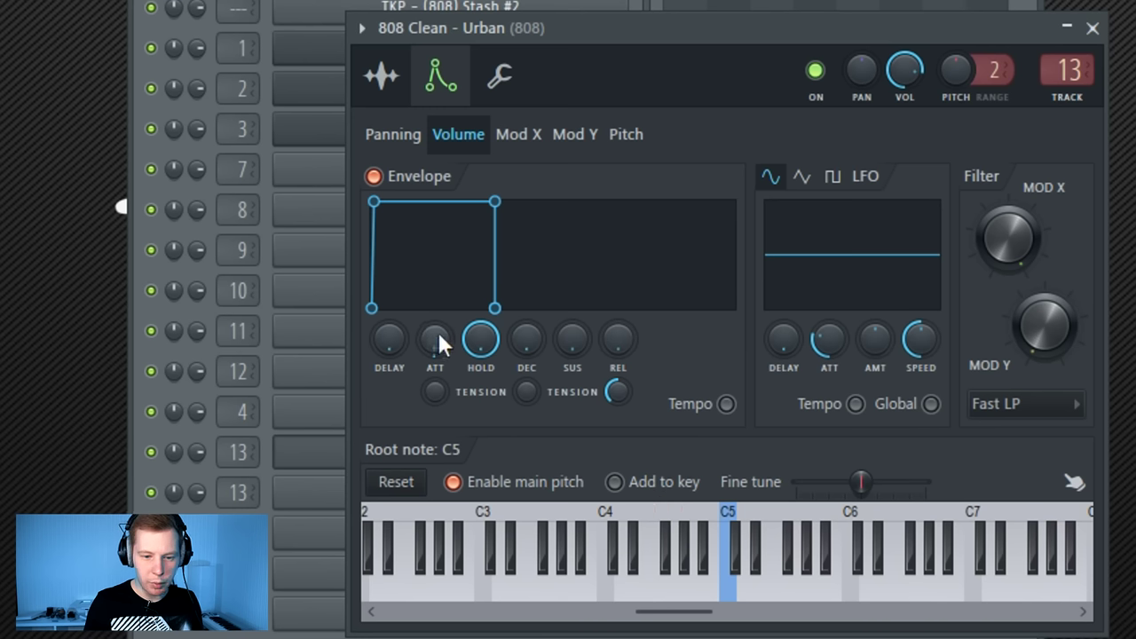
pyautogui.moveTo(437, 330)
pyautogui.mouseDown()
pyautogui.moveTo(436, 317)
pyautogui.moveTo(436, 341)
pyautogui.mouseUp()
pyautogui.click(788, 4)
# Try extending each 808 Clean - Urban note up to the next one in the piano roll and undo the lengthening
pyautogui.click(803, 451)
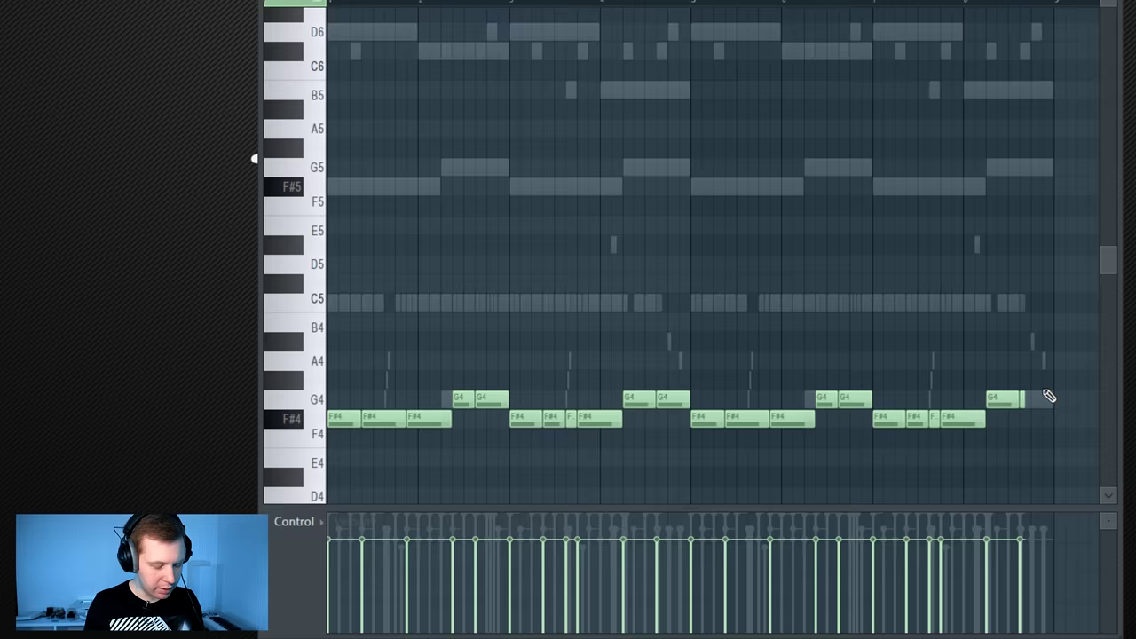
pyautogui.hotkey('ctrl', 'z')
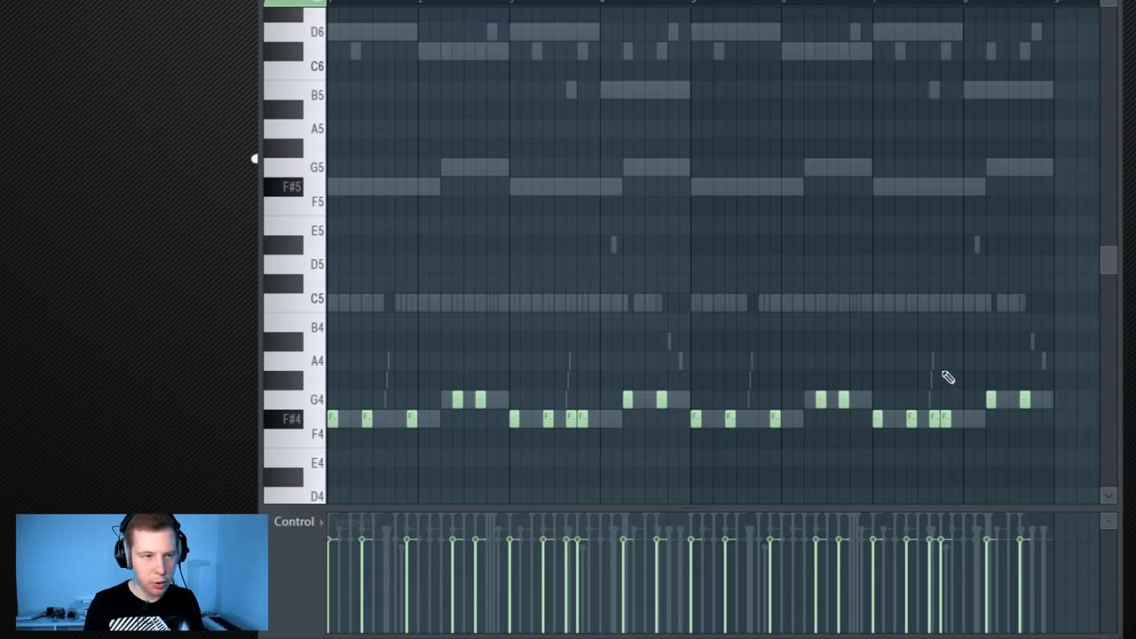
# Extend every 808 Clean - Urban note up to the start of the next one and play the pattern
pyautogui.press('space')
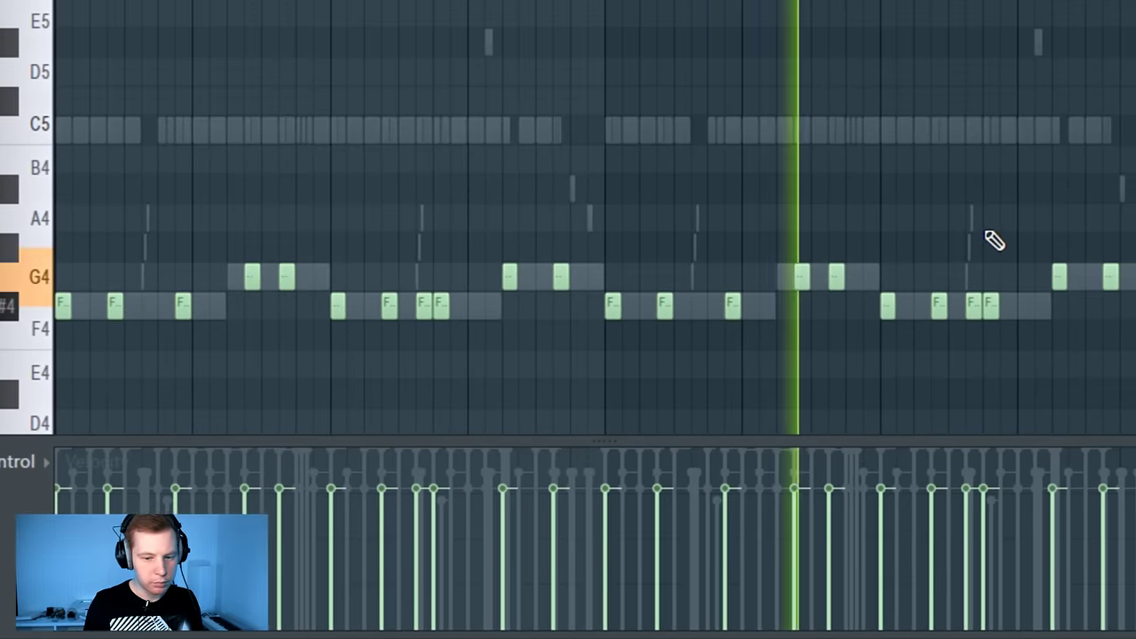
pyautogui.press('space')
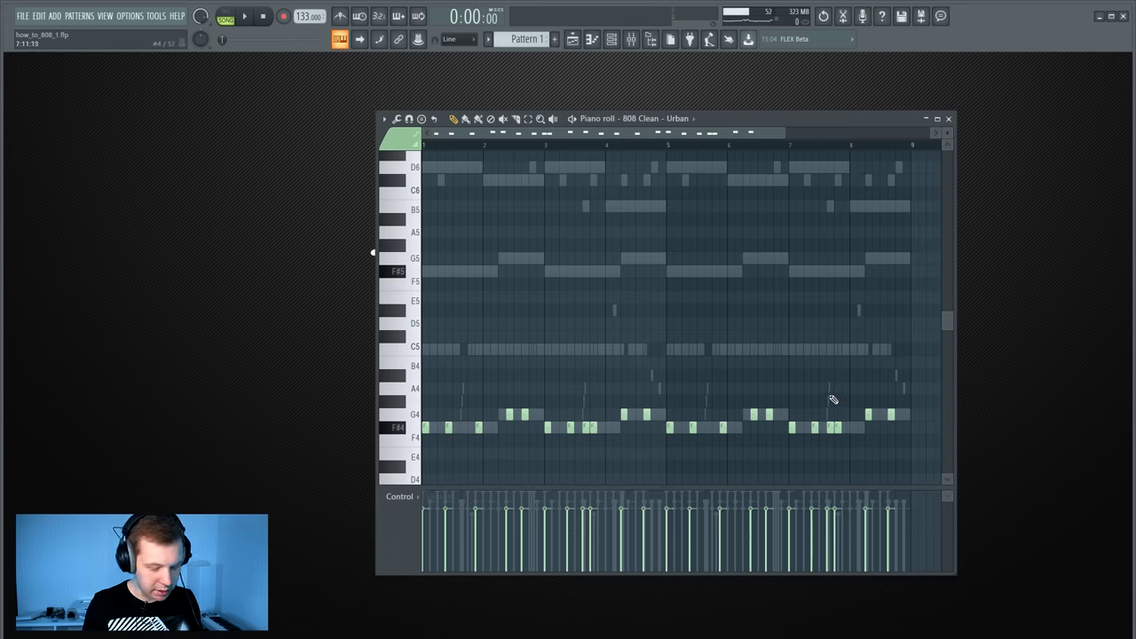
pyautogui.hotkey('ctrl', 'l')
pyautogui.press('space')
pyautogui.click(948, 118)
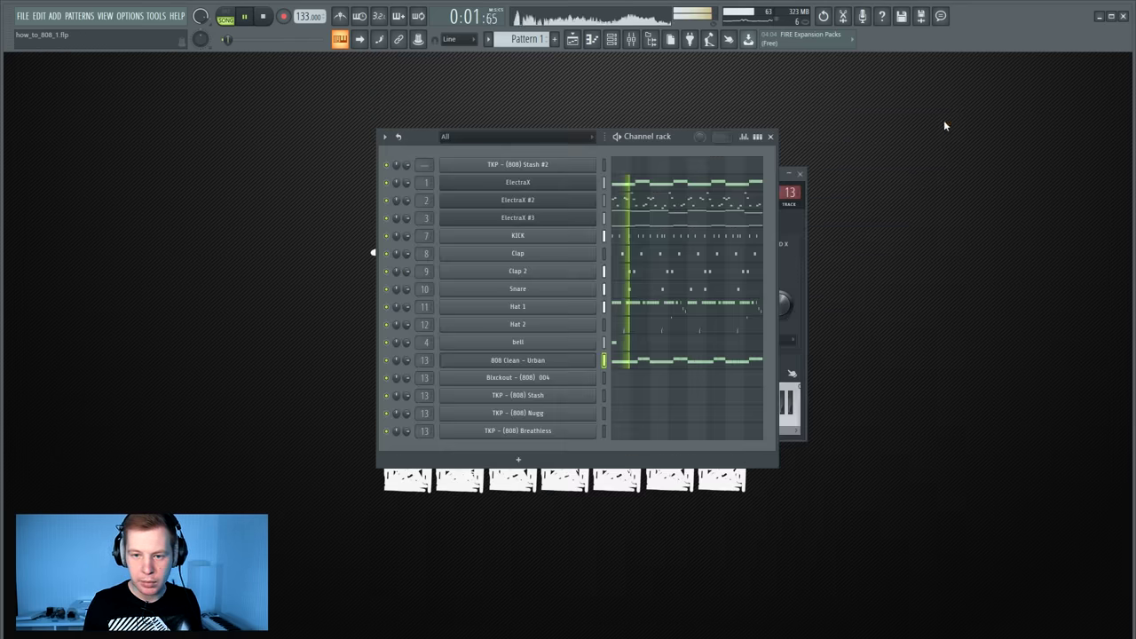
# Try a longer delay and attack on the 808 Clean - Urban volume envelope and return both to minimum
pyautogui.click(578, 385)
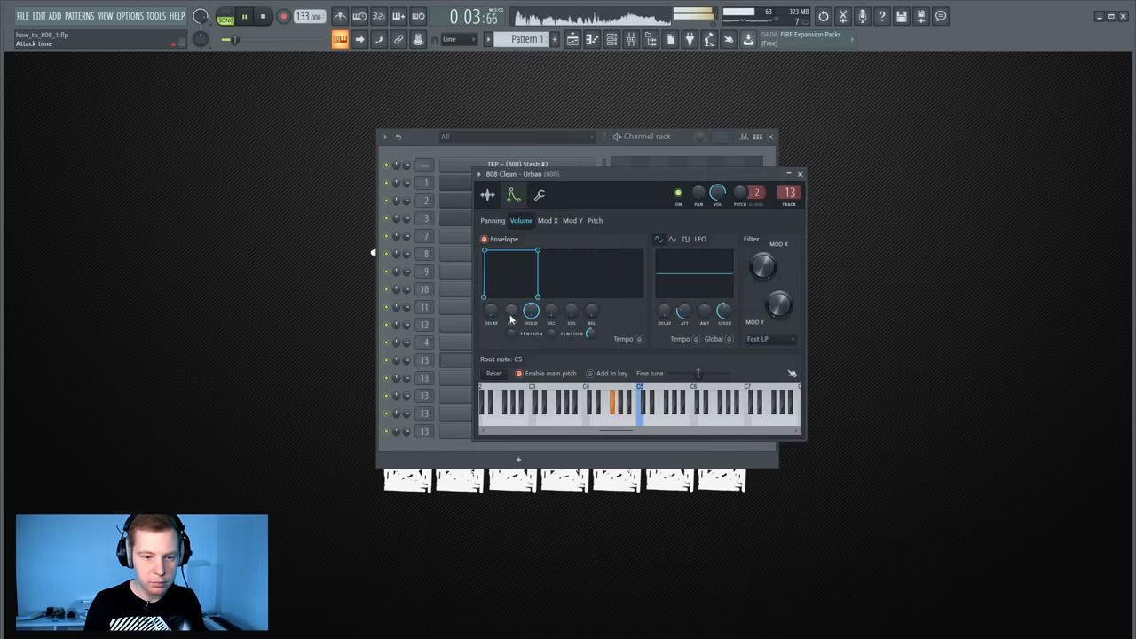
pyautogui.moveTo(510, 314); pyautogui.dragTo(497, 310)
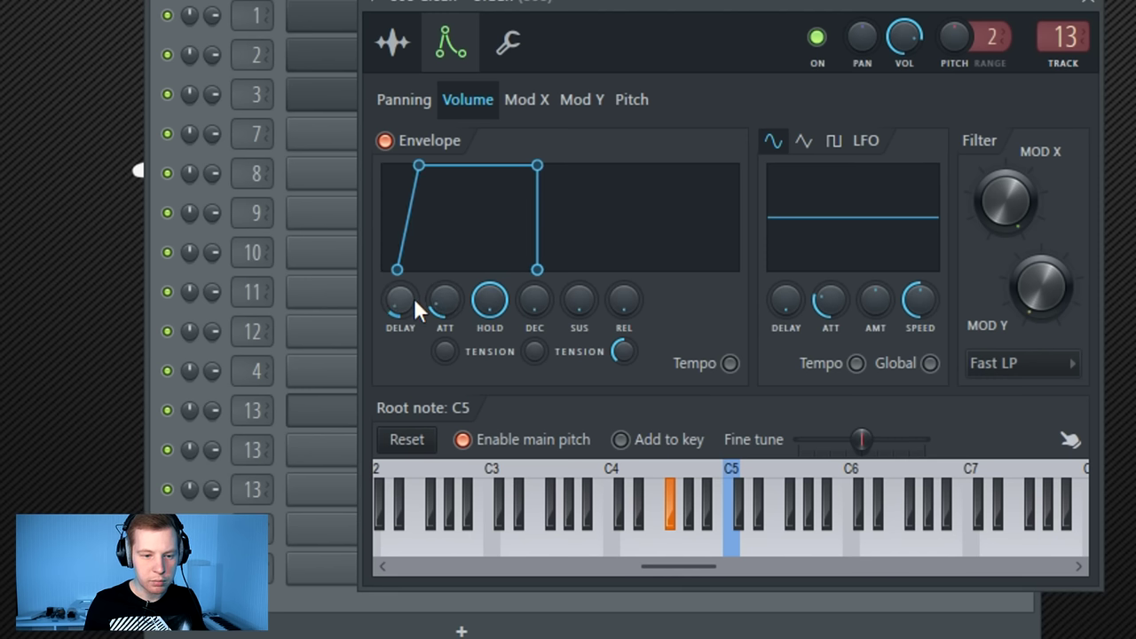
pyautogui.moveTo(425, 311); pyautogui.dragTo(425, 348)
pyautogui.moveTo(441, 302); pyautogui.dragTo(441, 330)
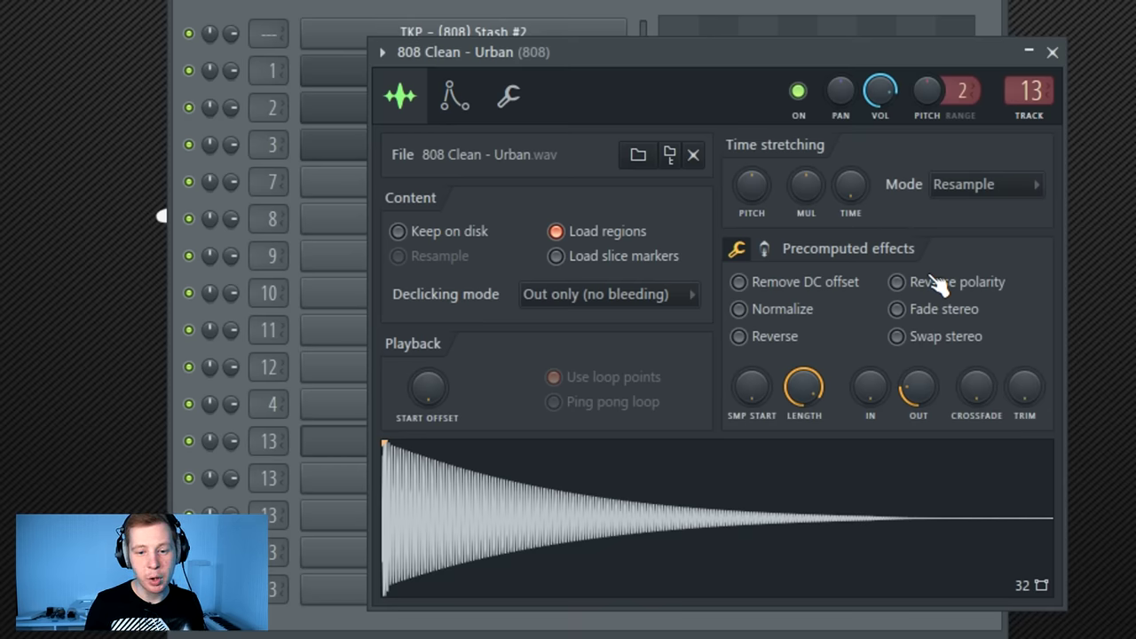
pyautogui.click(931, 281)
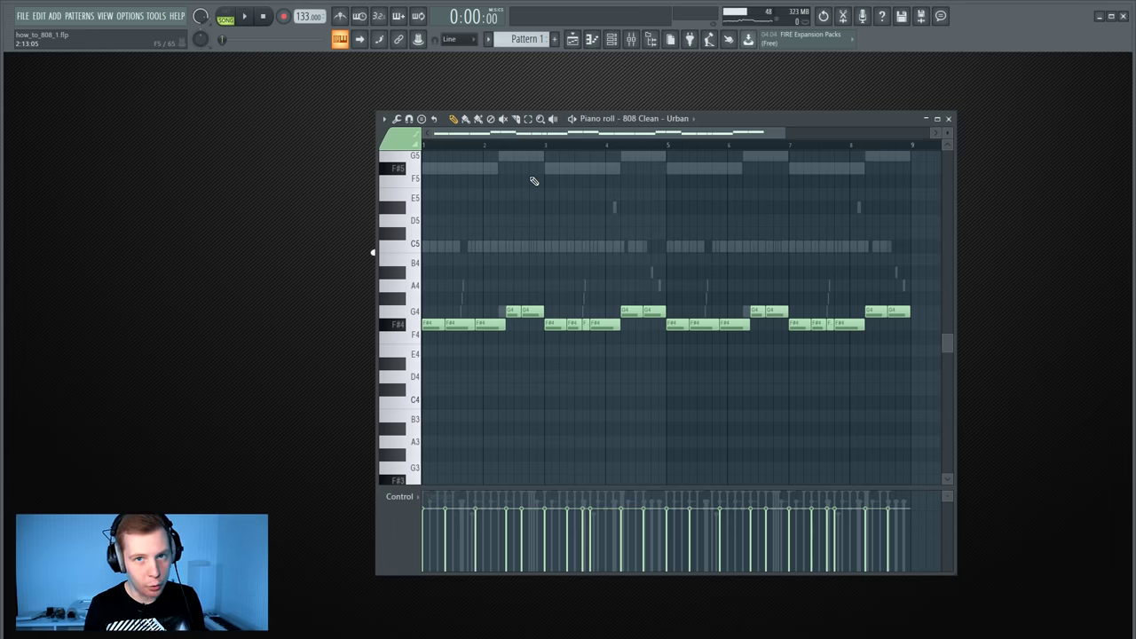
# Audition the 808 Clean - Urban notes two octaves up at F#6 and G6, and bring them down to F#5 and G5
pyautogui.hotkey('ctrl', 'Up')
pyautogui.hotkey('ctrl', 'Up')
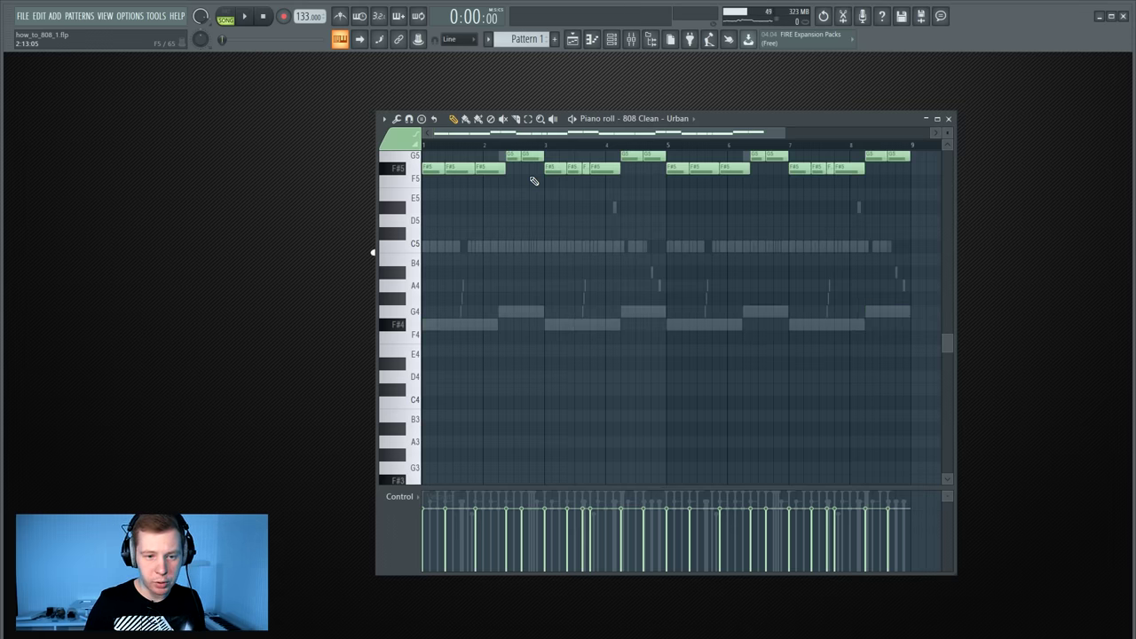
pyautogui.scroll(5, 530, 355)
pyautogui.press('space')
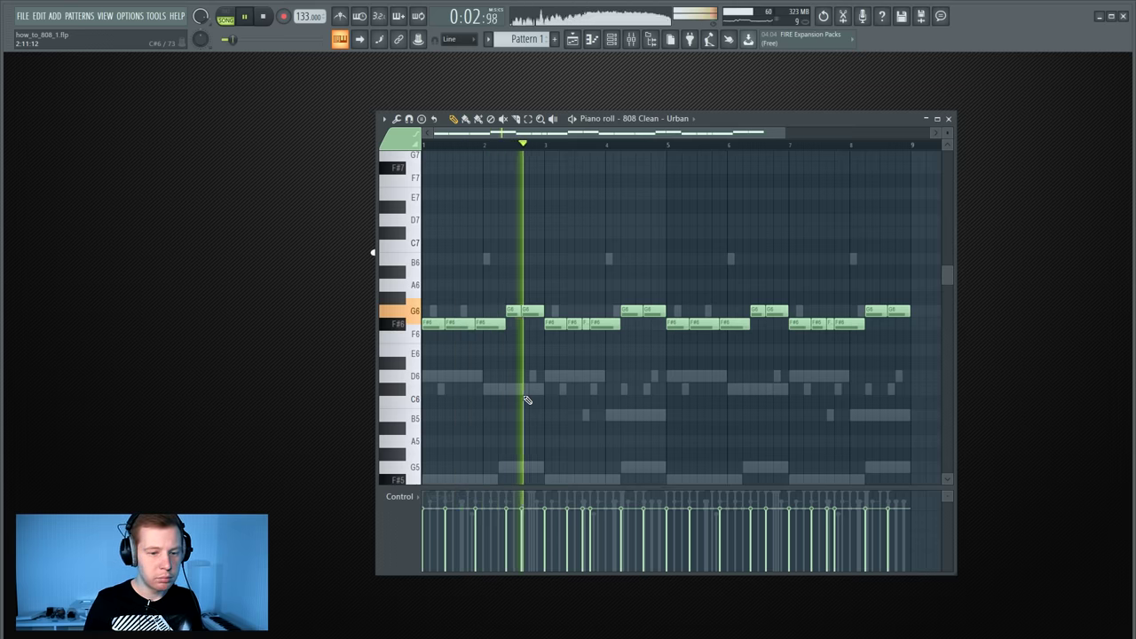
pyautogui.hotkey('ctrl', 'Down')
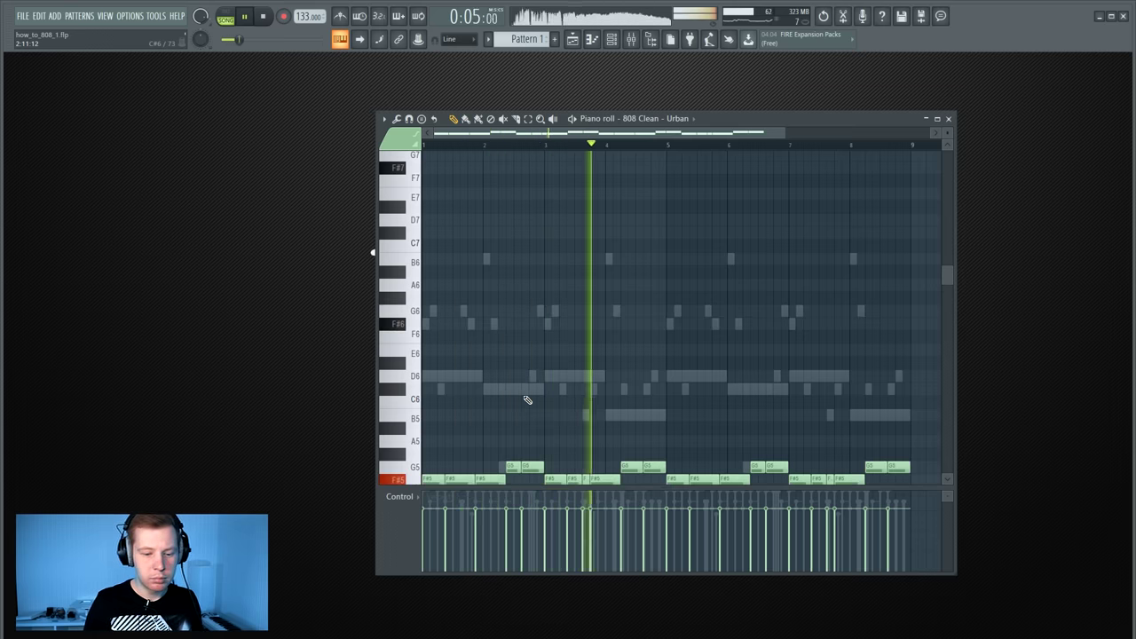
pyautogui.press('space')
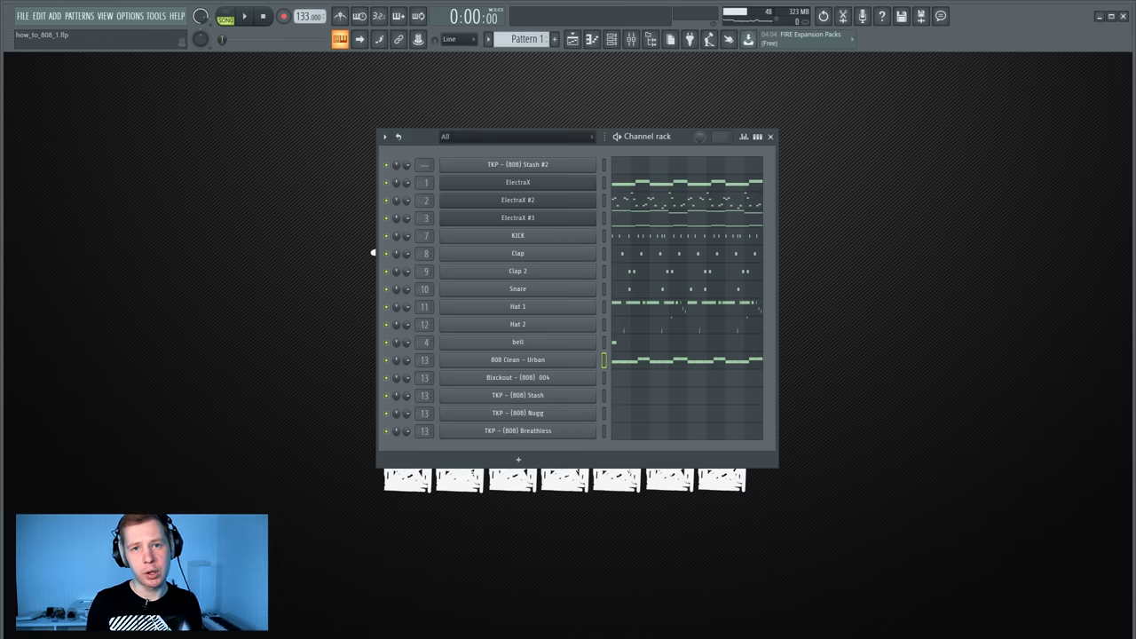
# Insert a Fruity peak controller on the KICK mixer track, with its peak volume negative and peak base about halfway
pyautogui.press('F9')
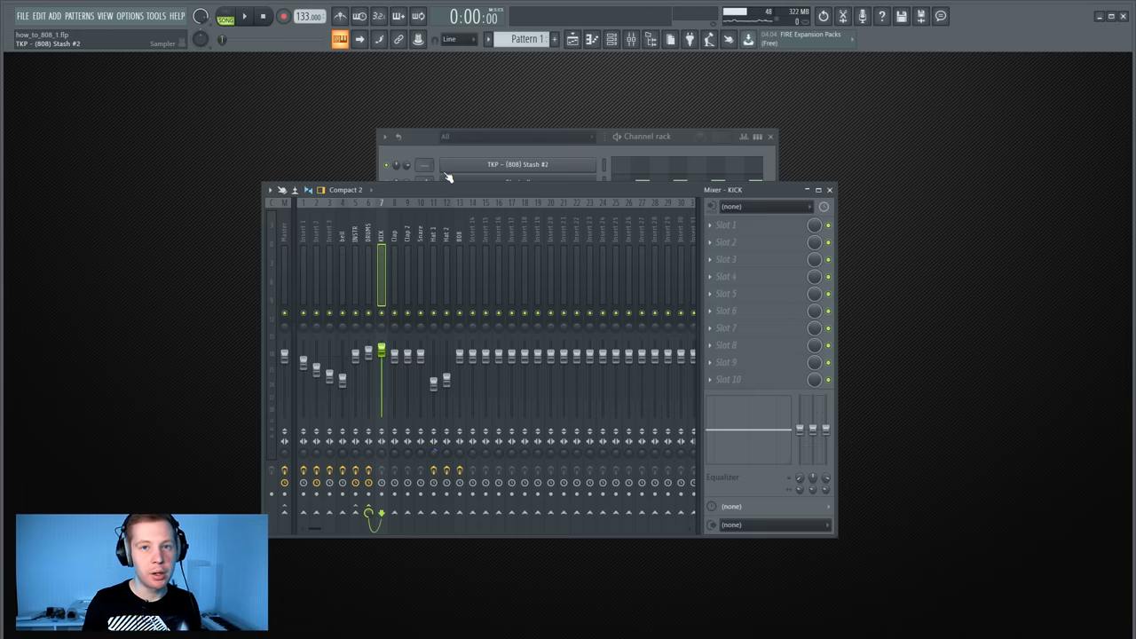
pyautogui.click(711, 246)
pyautogui.moveTo(722, 241)
pyautogui.click(552, 302)
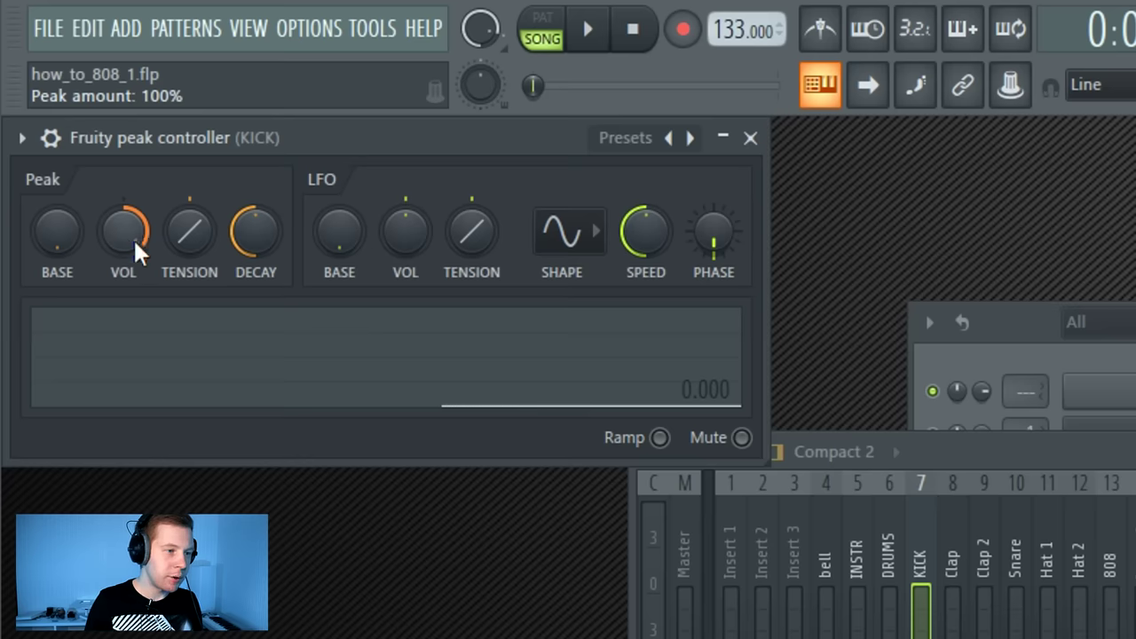
pyautogui.moveTo(133, 237); pyautogui.dragTo(134, 293)
pyautogui.moveTo(119, 227); pyautogui.dragTo(57, 188)
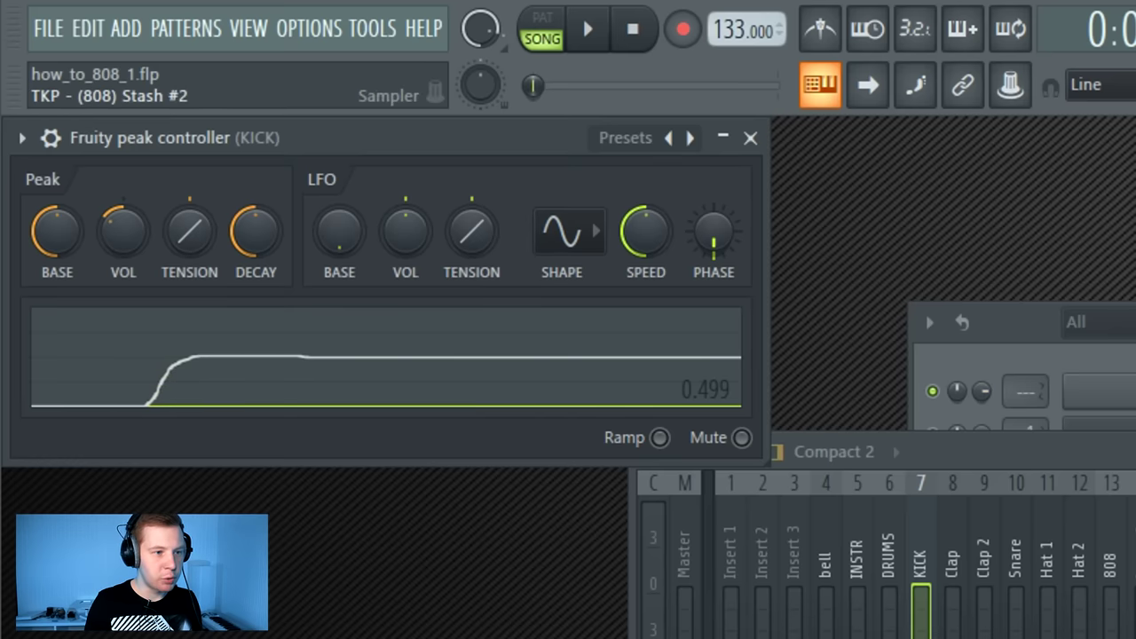
# Shape the kick's ducking curve during playback by raising the peak decay, bending the peak tension and making the peak volume more negative
pyautogui.press('space')
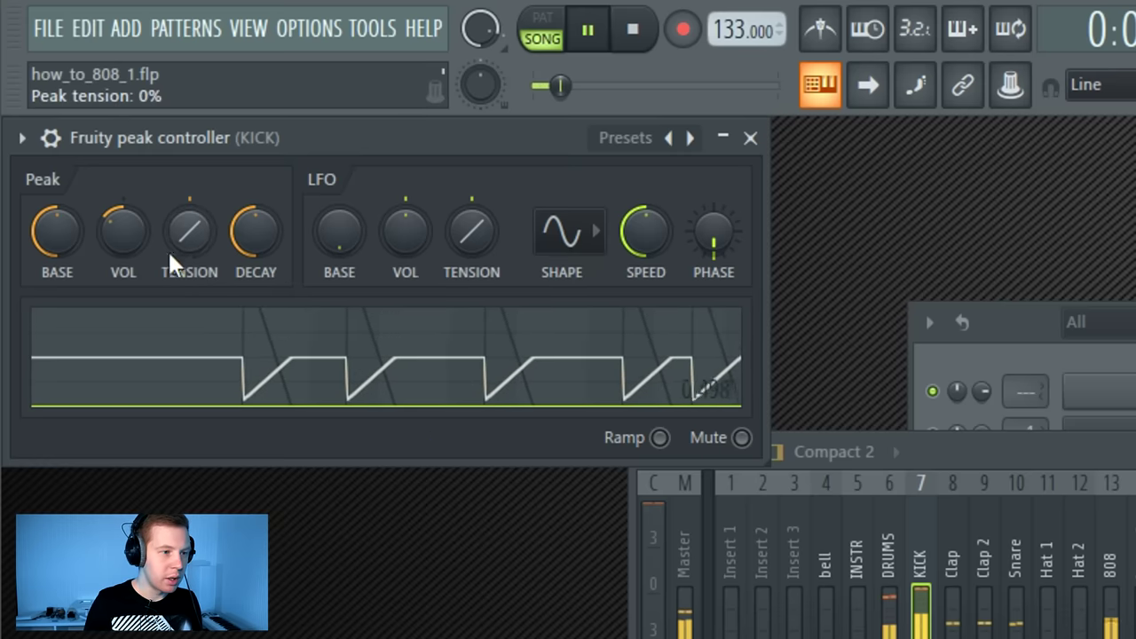
pyautogui.moveTo(252, 235); pyautogui.dragTo(252, 205)
pyautogui.moveTo(189, 232); pyautogui.dragTo(189, 211)
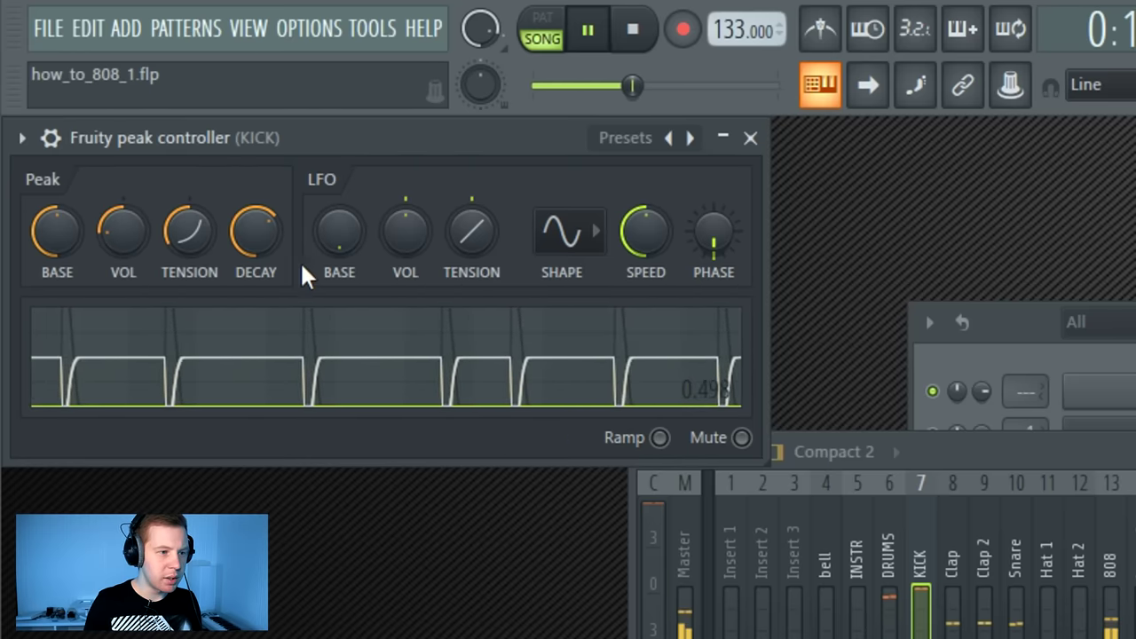
pyautogui.press('space')
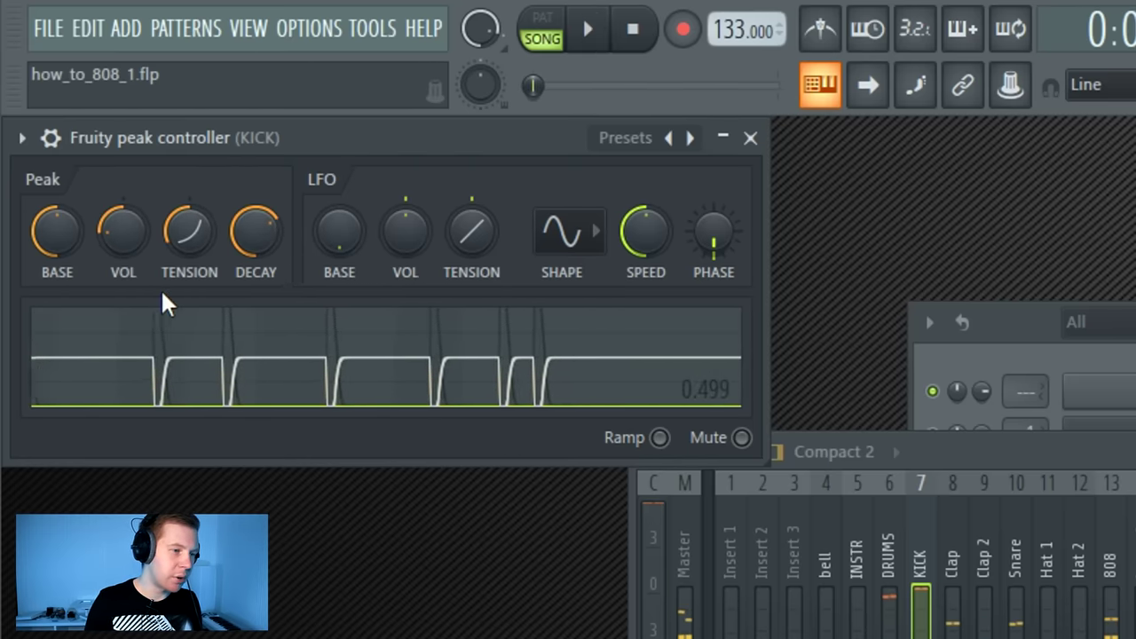
pyautogui.press('space')
pyautogui.moveTo(191, 248); pyautogui.dragTo(191, 292)
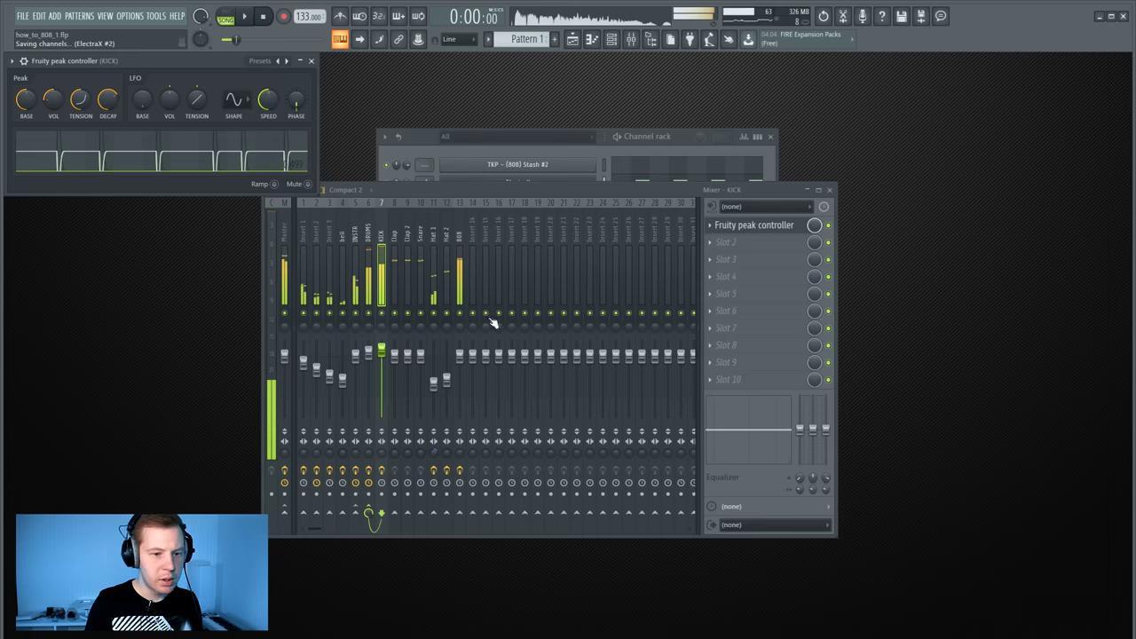
pyautogui.press('space')
# Add Fruity Limiter to the 808 mixer track and link its loudness gain to the internal controller Peak ctrl - Peak
pyautogui.click(461, 233)
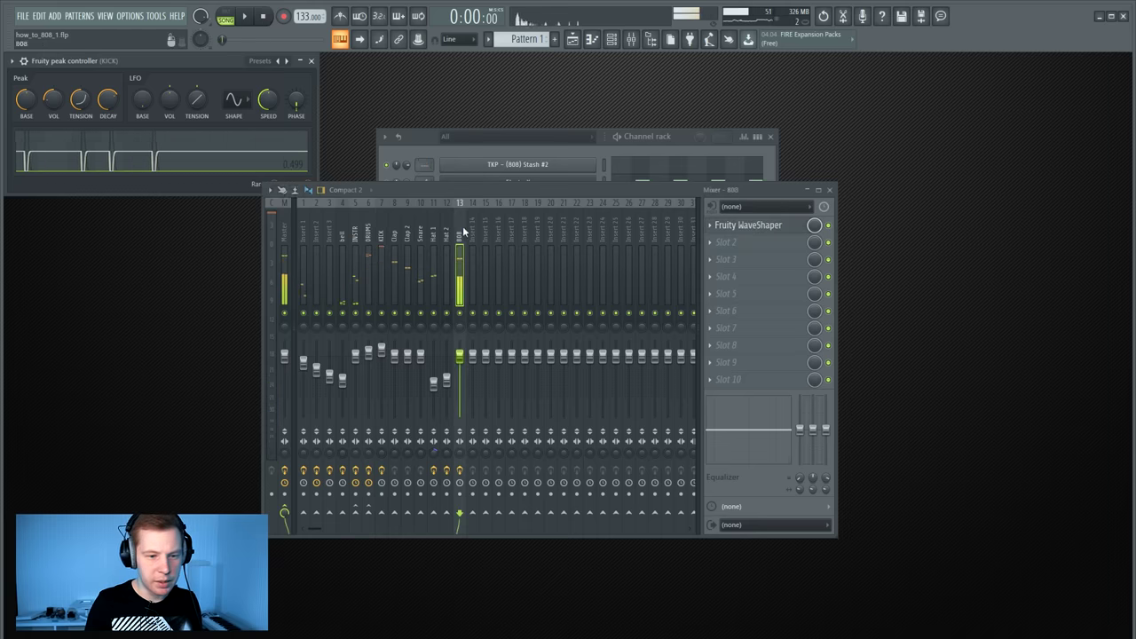
pyautogui.click(554, 495)
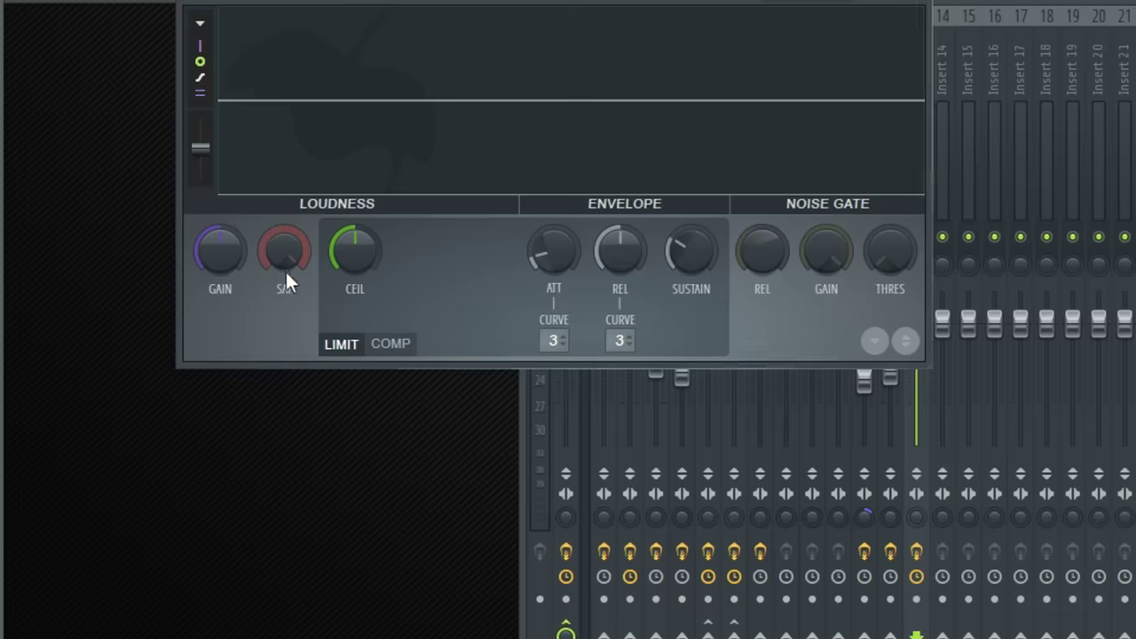
pyautogui.rightClick(212, 256)
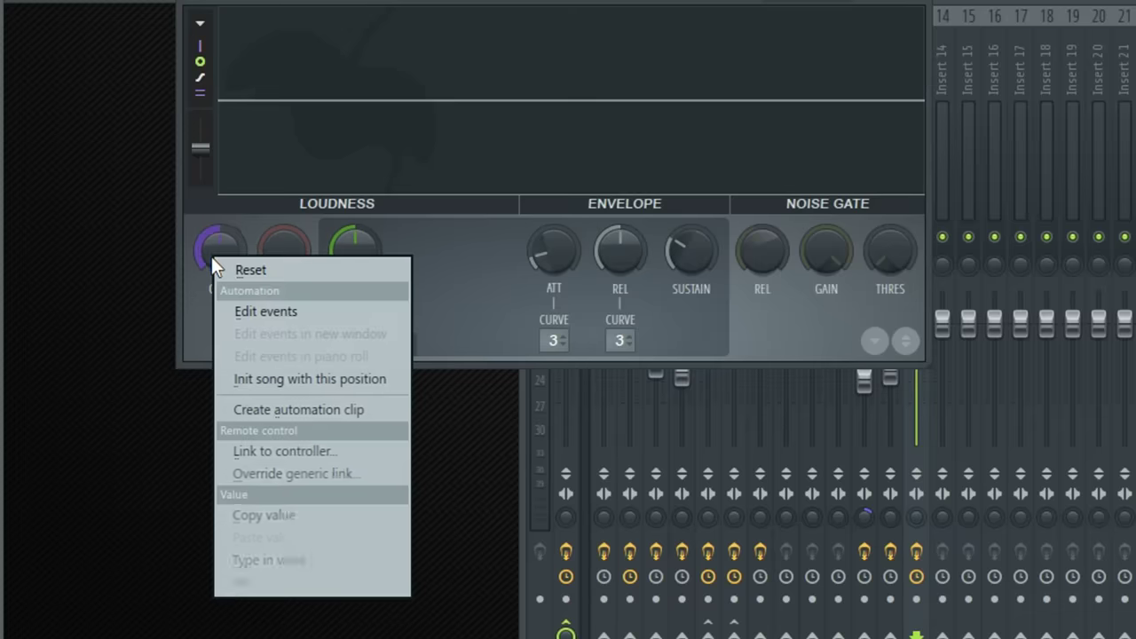
pyautogui.click(266, 452)
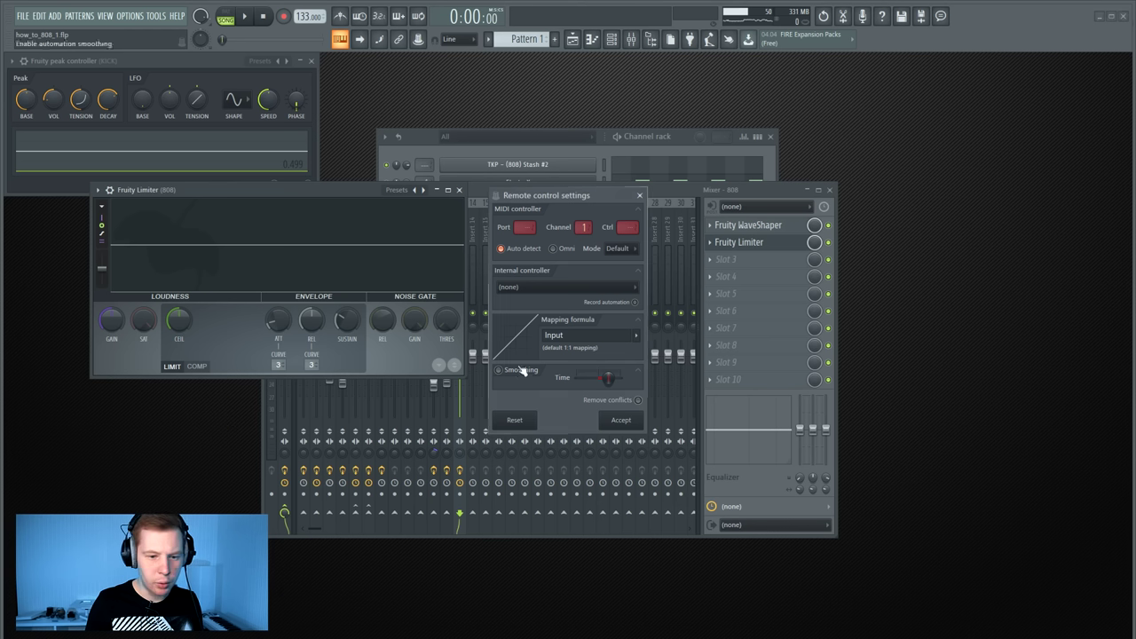
pyautogui.click(533, 287)
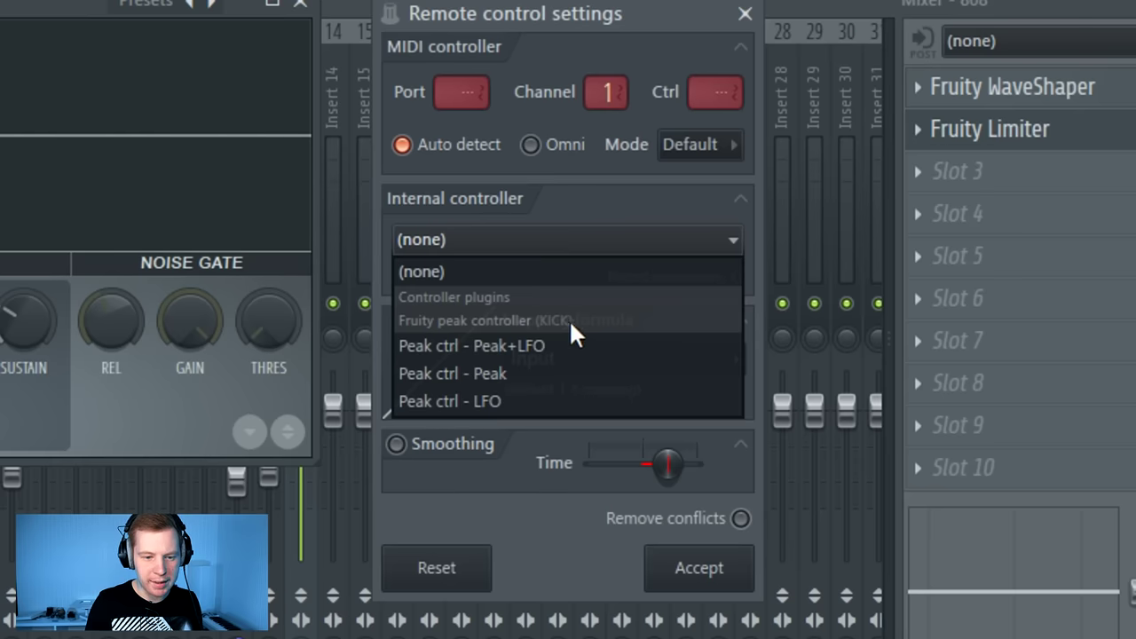
pyautogui.click(465, 373)
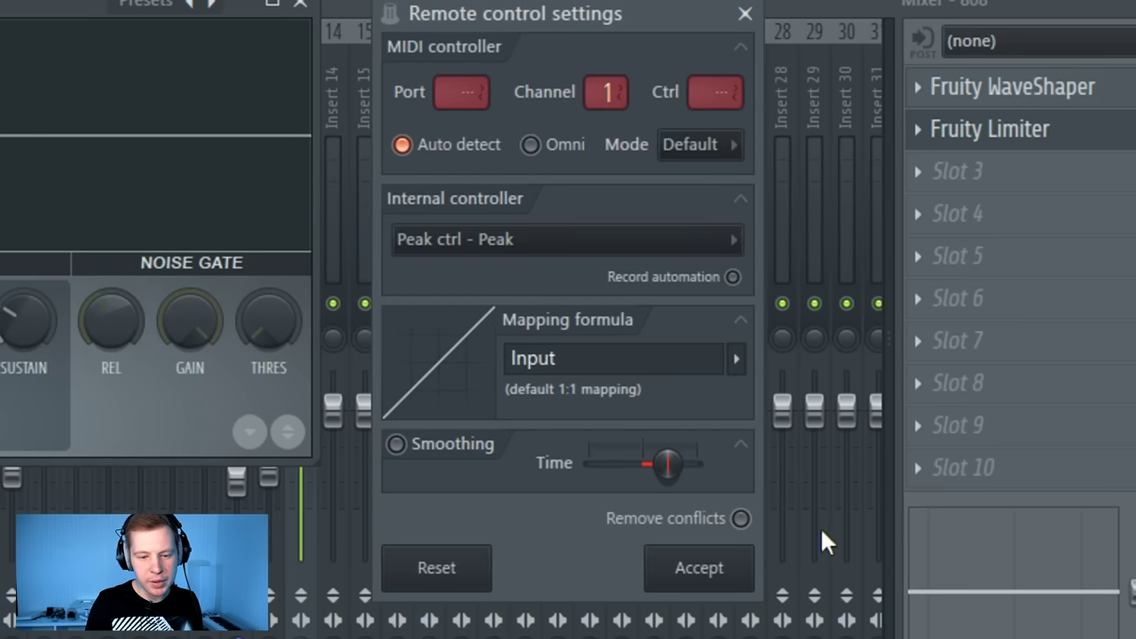
pyautogui.click(699, 568)
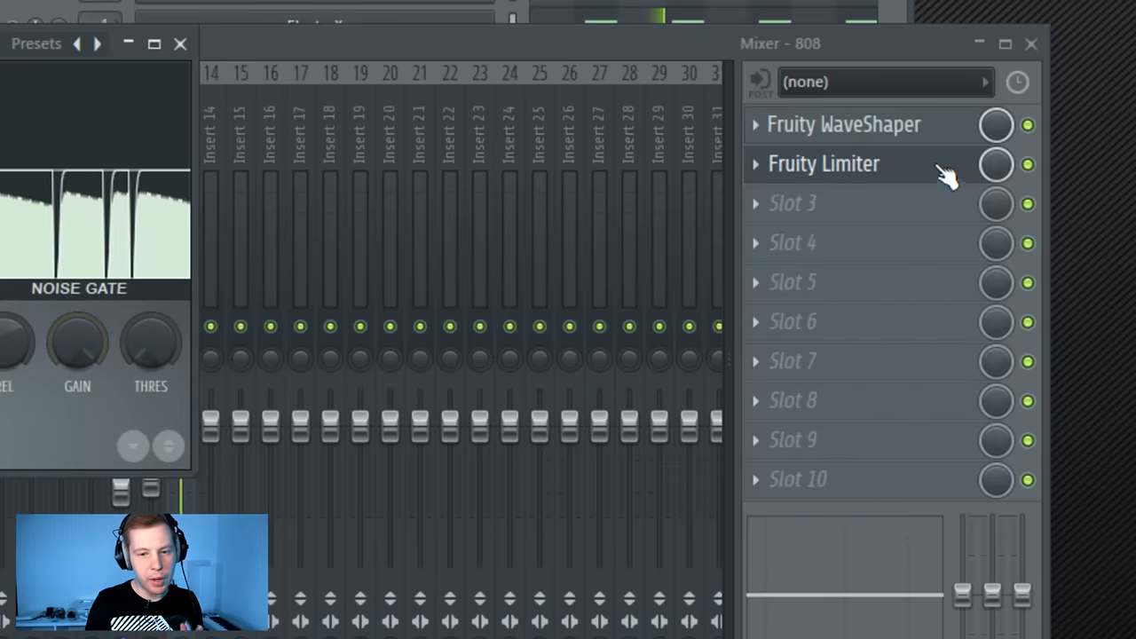
# Shorten the 808 Clean - Urban sample length to about half and give its end a short fade-out
pyautogui.moveTo(816, 243); pyautogui.dragTo(816, 257)
pyautogui.moveTo(936, 327); pyautogui.dragTo(936, 372)
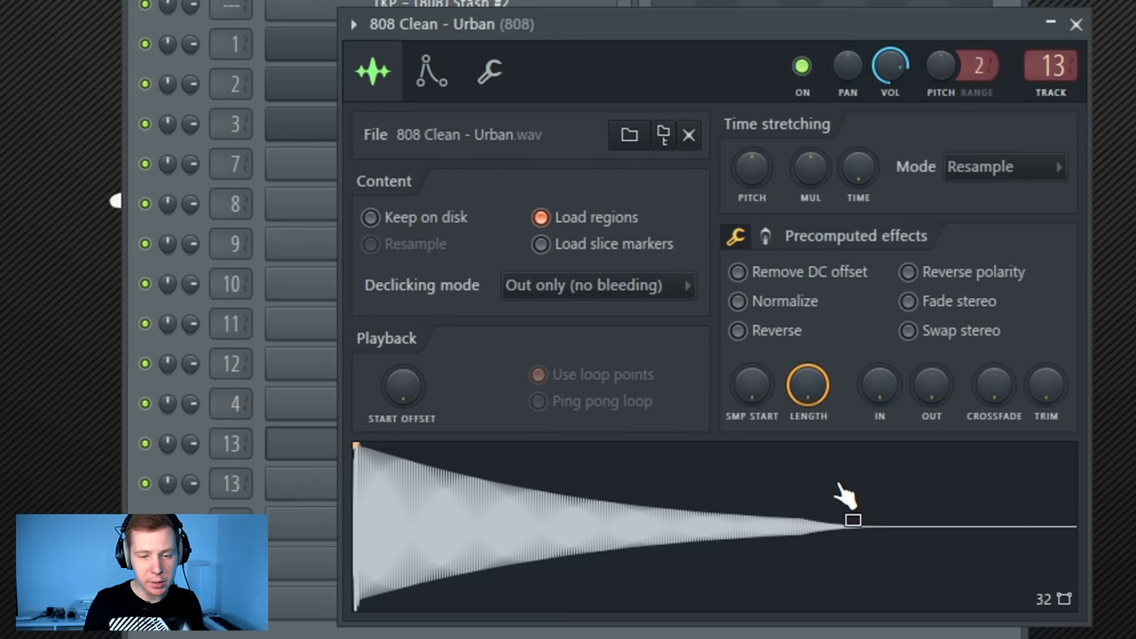
pyautogui.moveTo(809, 386); pyautogui.dragTo(808, 467)
pyautogui.moveTo(931, 387); pyautogui.dragTo(931, 353)
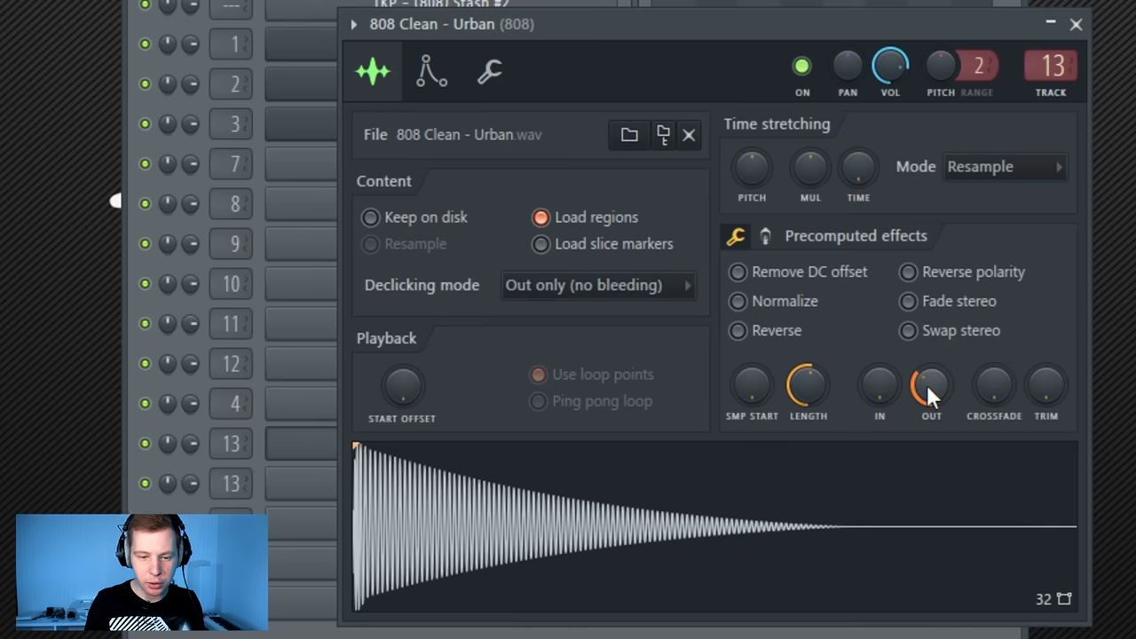
# Try the precomputed Boost effect at maximum on the 808 Clean - Urban sample and reset it
pyautogui.click(765, 235)
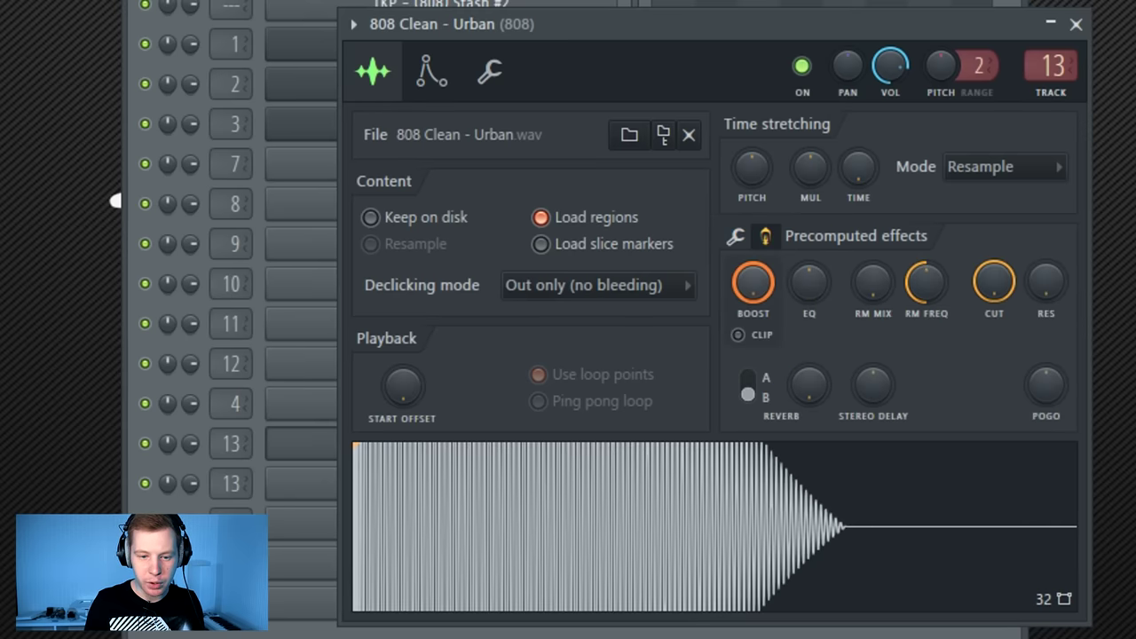
pyautogui.rightClick(753, 284)
pyautogui.click(789, 302)
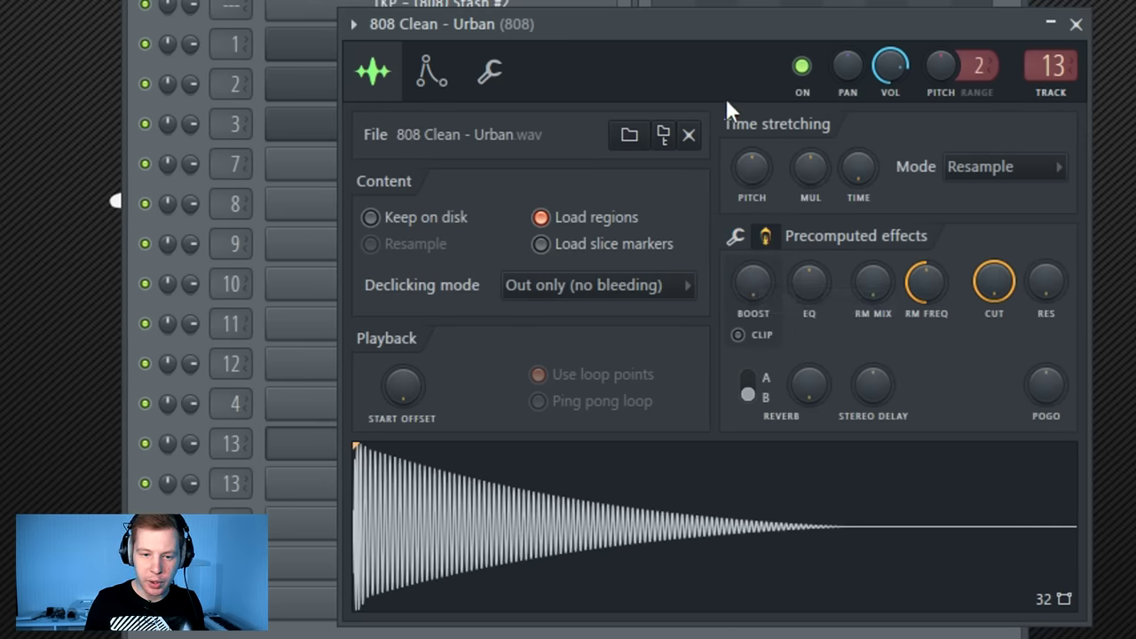
# Audition the 808 through the Fast LP filter by sweeping Mod X and Mod Y, and return Mod X to maximum
pyautogui.click(447, 74)
pyautogui.moveTo(1003, 253); pyautogui.dragTo(1003, 350)
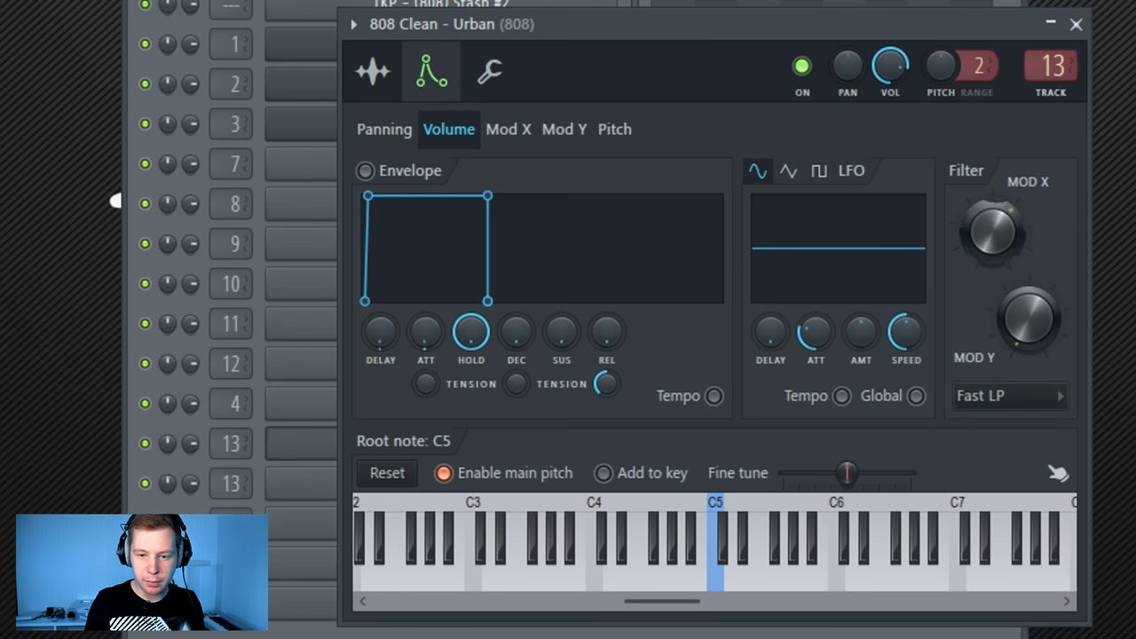
pyautogui.moveTo(992, 232); pyautogui.dragTo(992, 208)
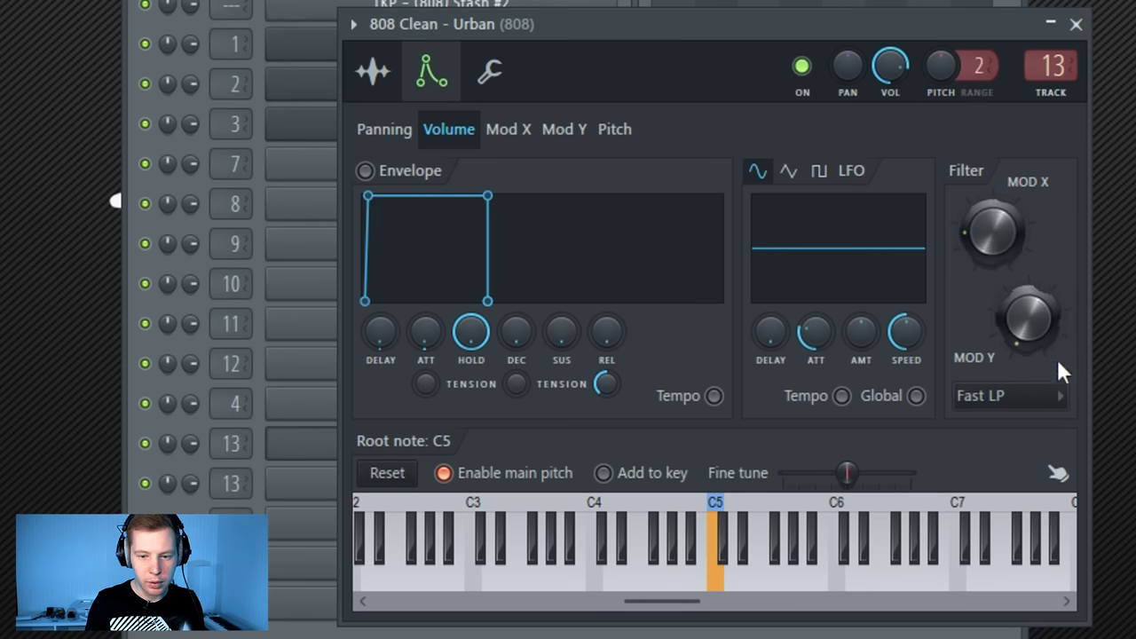
pyautogui.moveTo(1040, 303)
pyautogui.mouseDown()
pyautogui.moveTo(1040, 275)
pyautogui.moveTo(1040, 320)
pyautogui.mouseUp()
pyautogui.moveTo(992, 233); pyautogui.dragTo(992, 151)
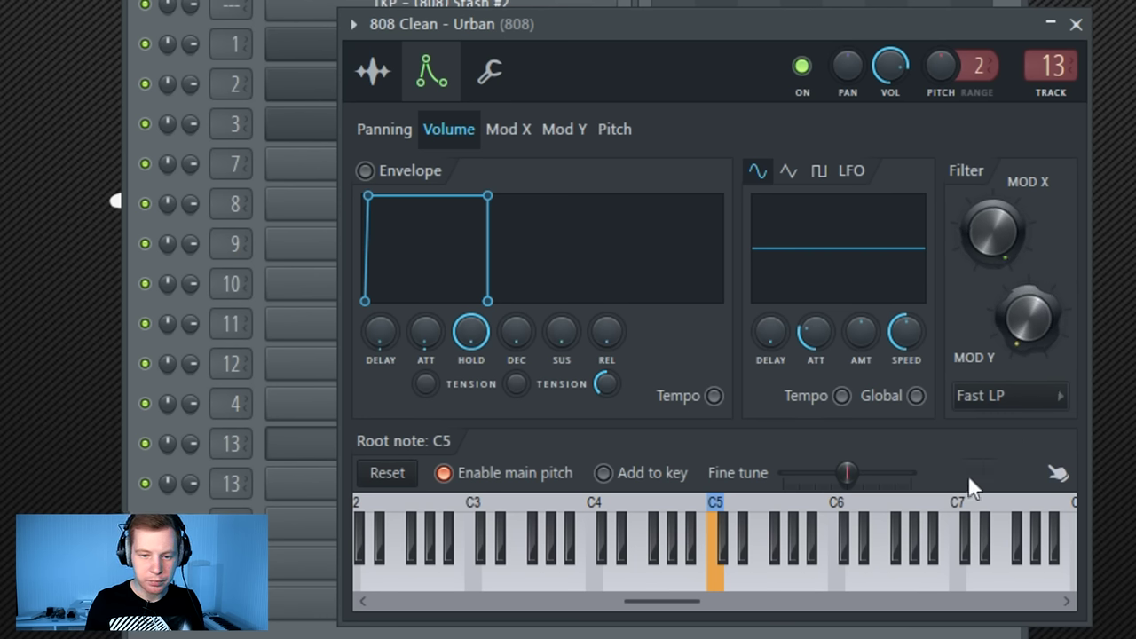
# Close the 808 Clean - Urban channel settings and select that channel in the channel rack
pyautogui.click(376, 73)
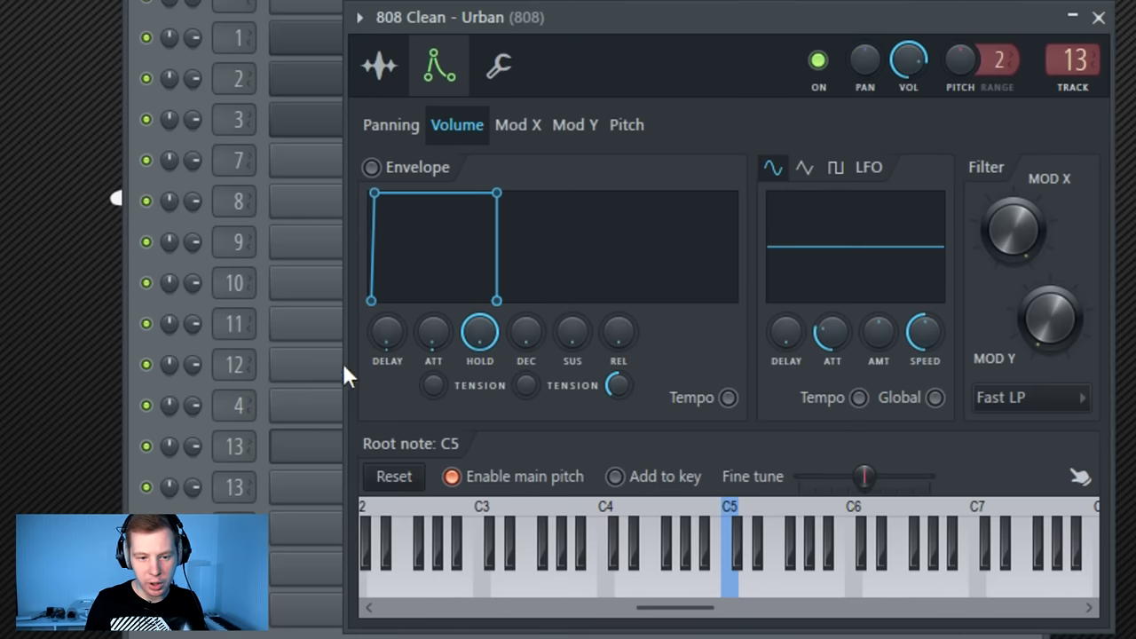
pyautogui.click(378, 65)
pyautogui.click(1099, 17)
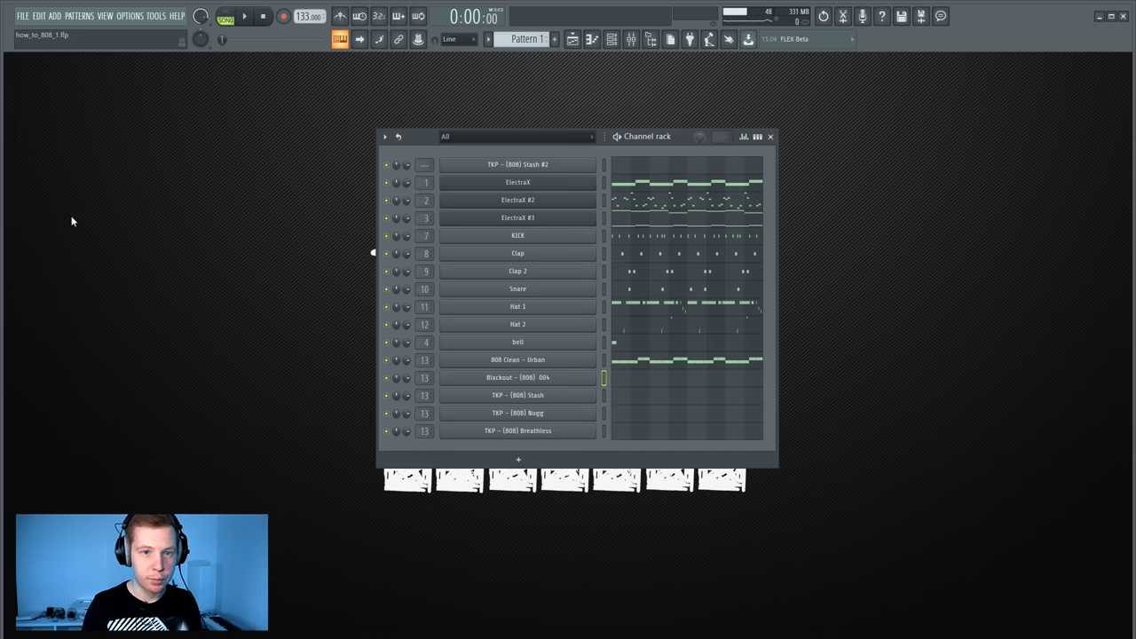
pyautogui.click(605, 349)
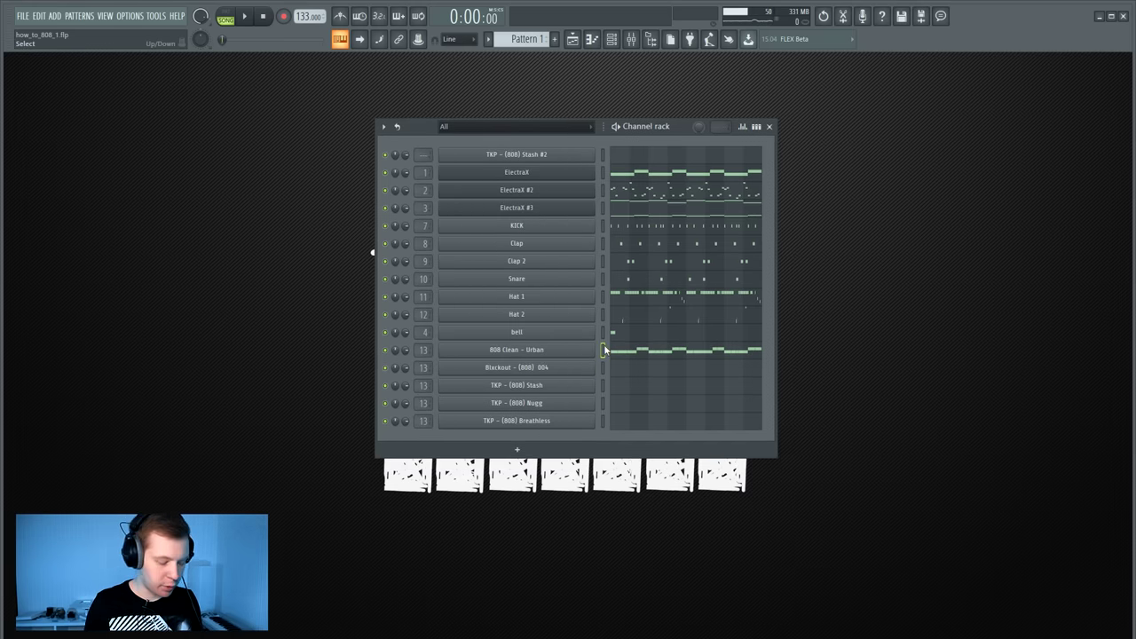
# Create Pattern 2, paste the 808 notes into the 808 Clean - Urban channel, place it in the playlist and open its piano roll
pyautogui.press('F4')
pyautogui.hotkey('ctrl', 'v')
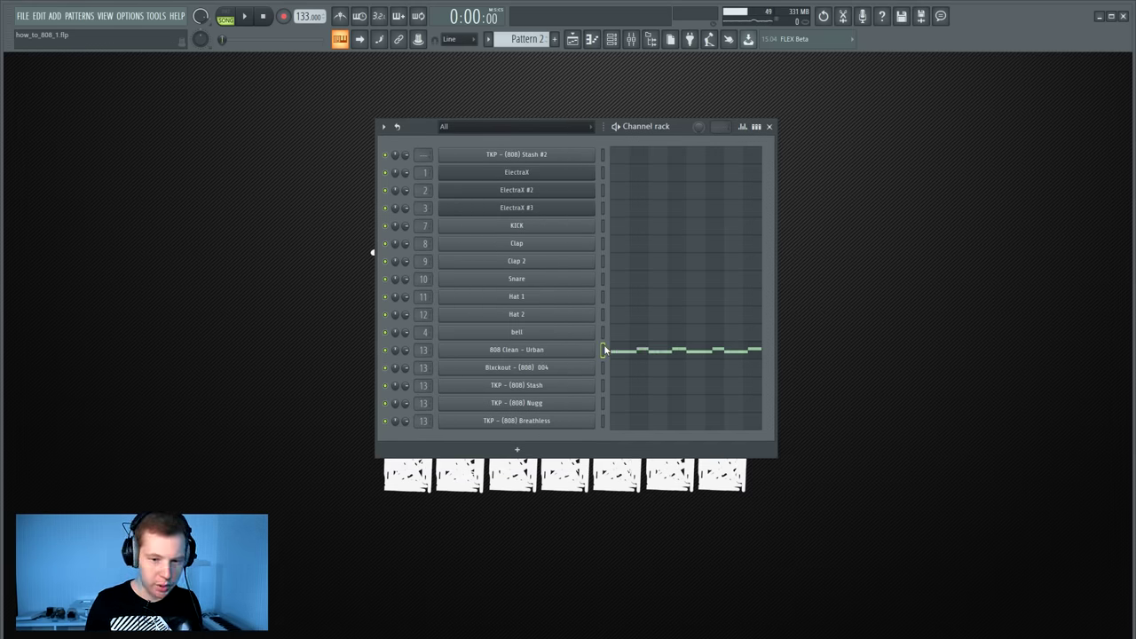
pyautogui.click(573, 39)
pyautogui.moveTo(370, 160); pyautogui.dragTo(226, 150)
pyautogui.press('F7')
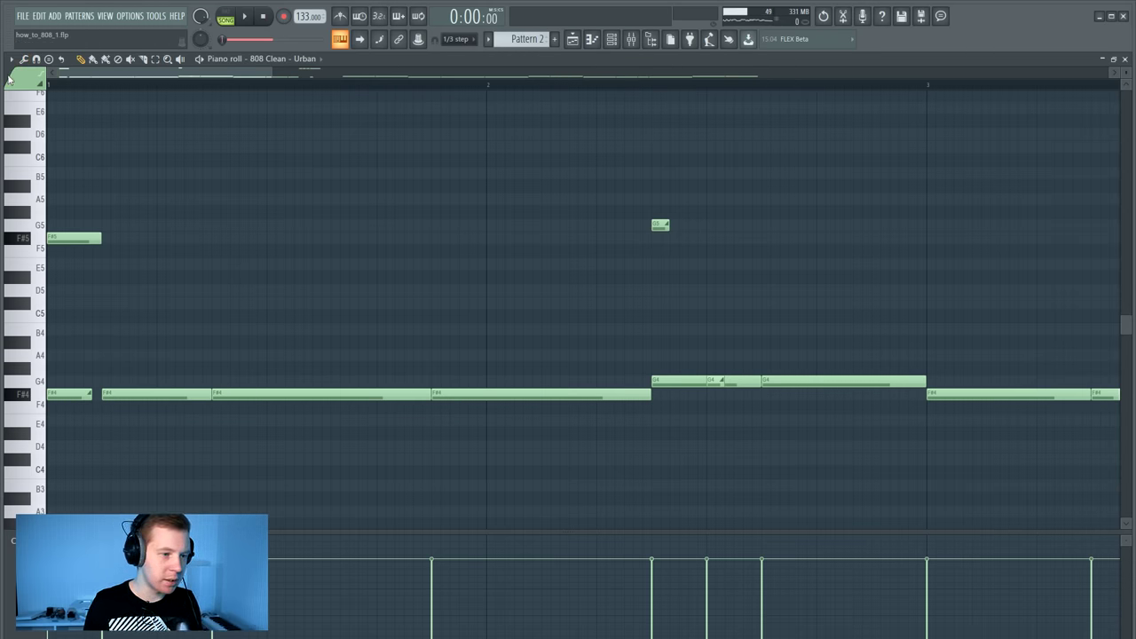
# Play the 808 into bar 4, and add a short F#4 slide note beneath the F#5 at the end of bar 3
pyautogui.press('space')
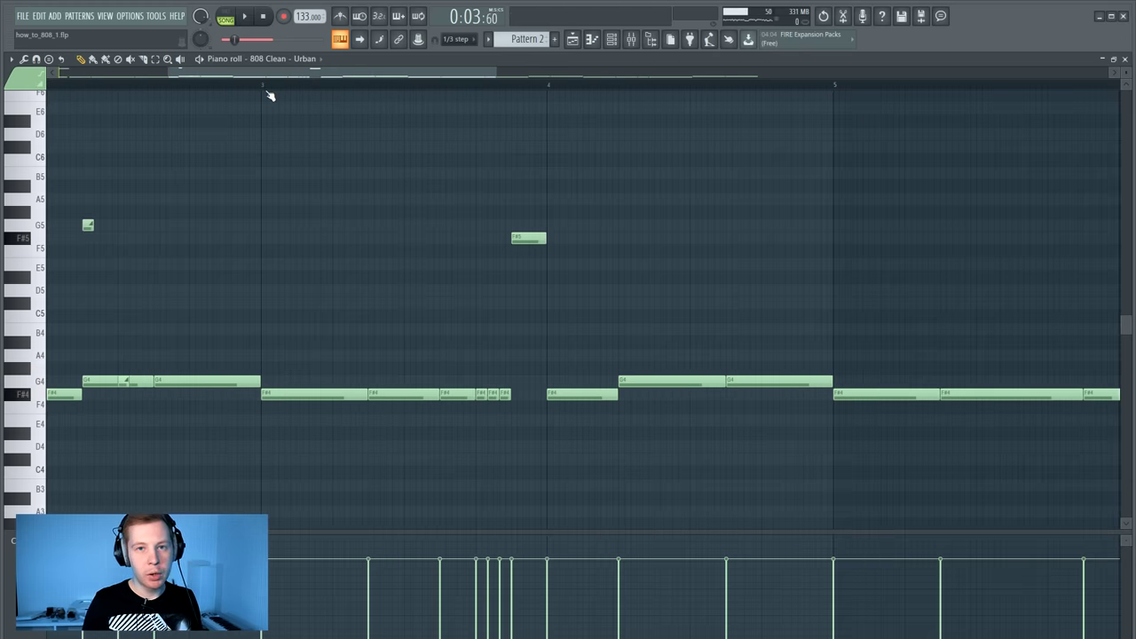
pyautogui.press('space')
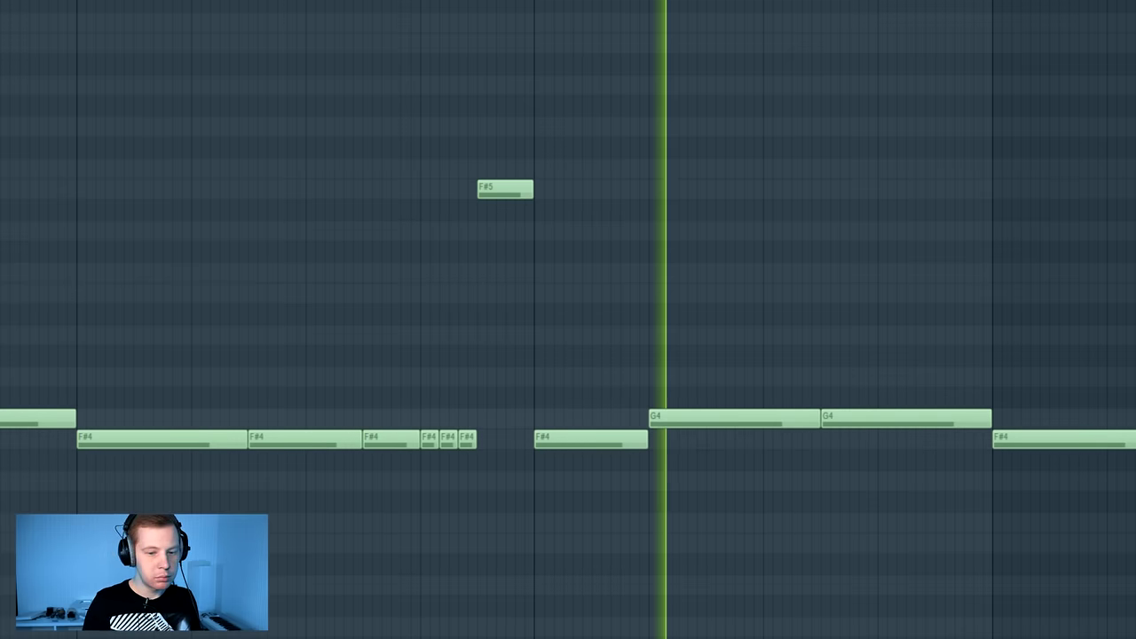
pyautogui.press('space')
pyautogui.scroll(2, 532, 391)
pyautogui.click(390, 350)
pyautogui.moveTo(391, 350); pyautogui.dragTo(400, 438)
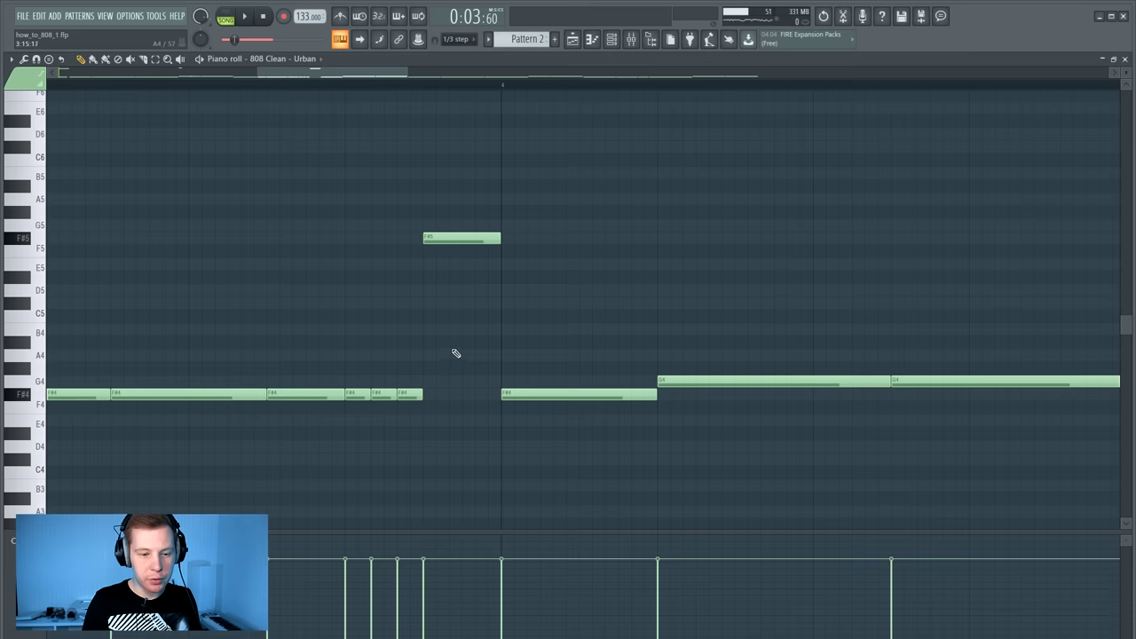
pyautogui.moveTo(469, 396); pyautogui.dragTo(482, 396)
pyautogui.doubleClick(482, 396)
pyautogui.click(506, 301)
pyautogui.click(629, 383)
# End bar 4 with three G5 notes, stretch the last to the bar's end, and add two short G6 slide notes above it
pyautogui.press('space')
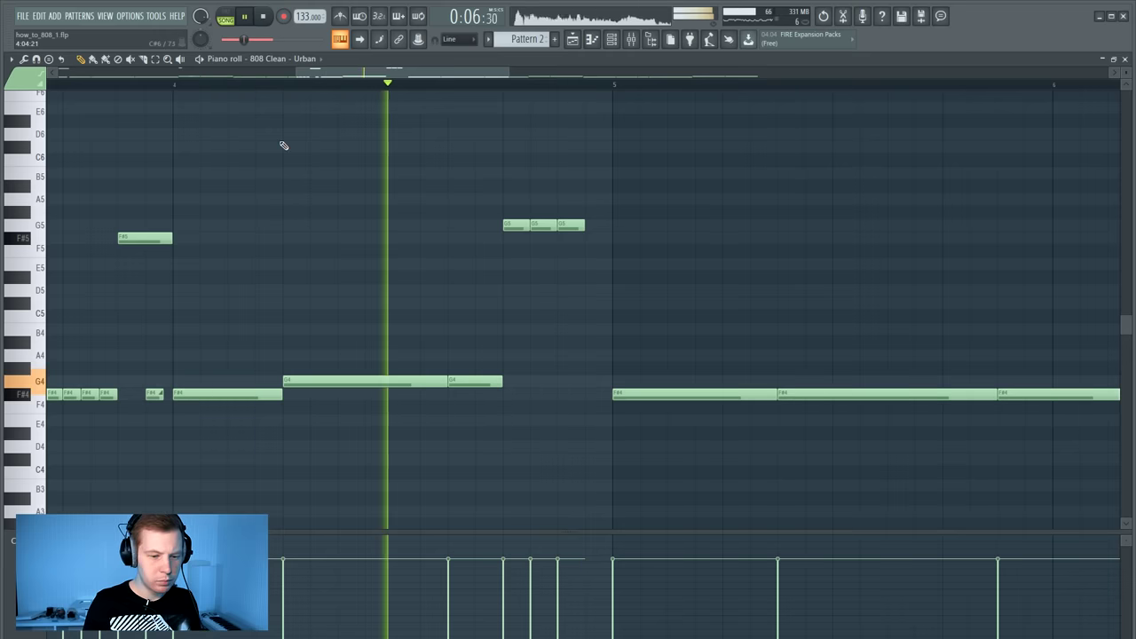
pyautogui.press('space')
pyautogui.moveTo(586, 229); pyautogui.dragTo(599, 230)
pyautogui.moveTo(583, 344)
pyautogui.mouseDown()
pyautogui.moveTo(586, 383)
pyautogui.moveTo(575, 377)
pyautogui.moveTo(578, 134)
pyautogui.moveTo(573, 151)
pyautogui.mouseUp()
pyautogui.click(589, 387)
pyautogui.rightClick(591, 384)
pyautogui.doubleClick(569, 151)
pyautogui.click(501, 299)
pyautogui.click(626, 382)
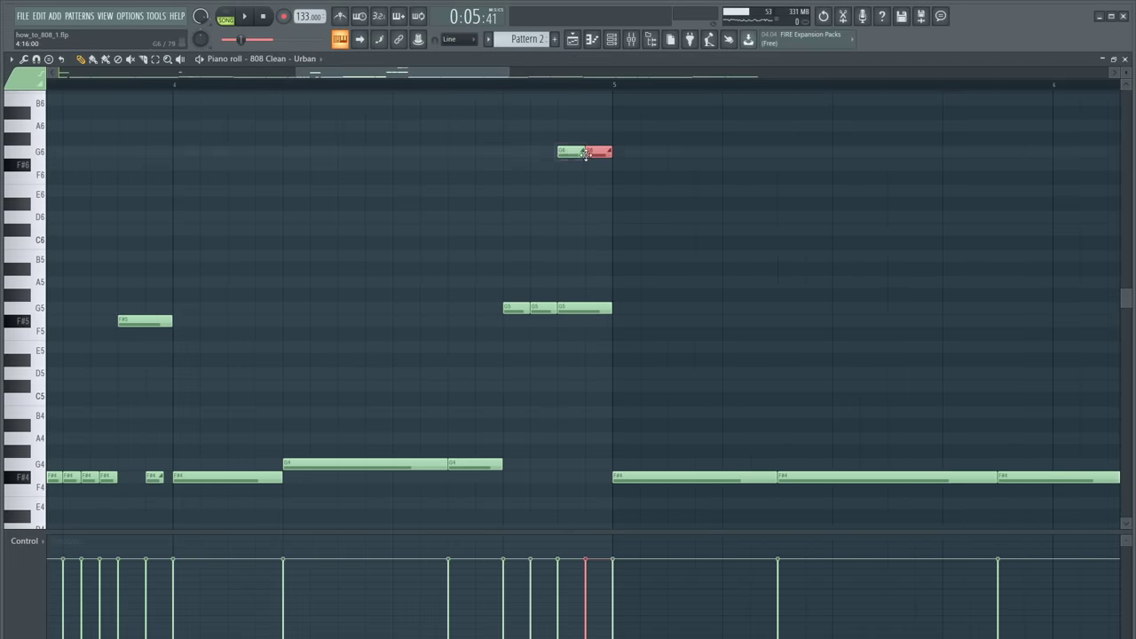
# Move the second G6 slide note down to G3 and play the end of bar 4
pyautogui.press('space')
pyautogui.scroll(-3, 634, 218)
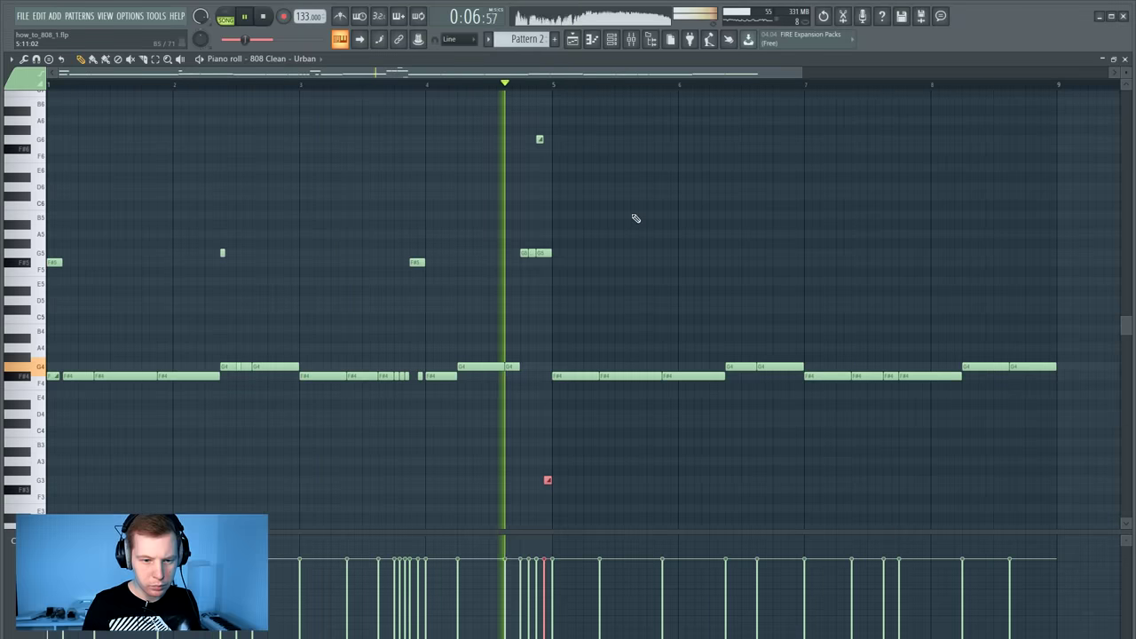
pyautogui.press('space')
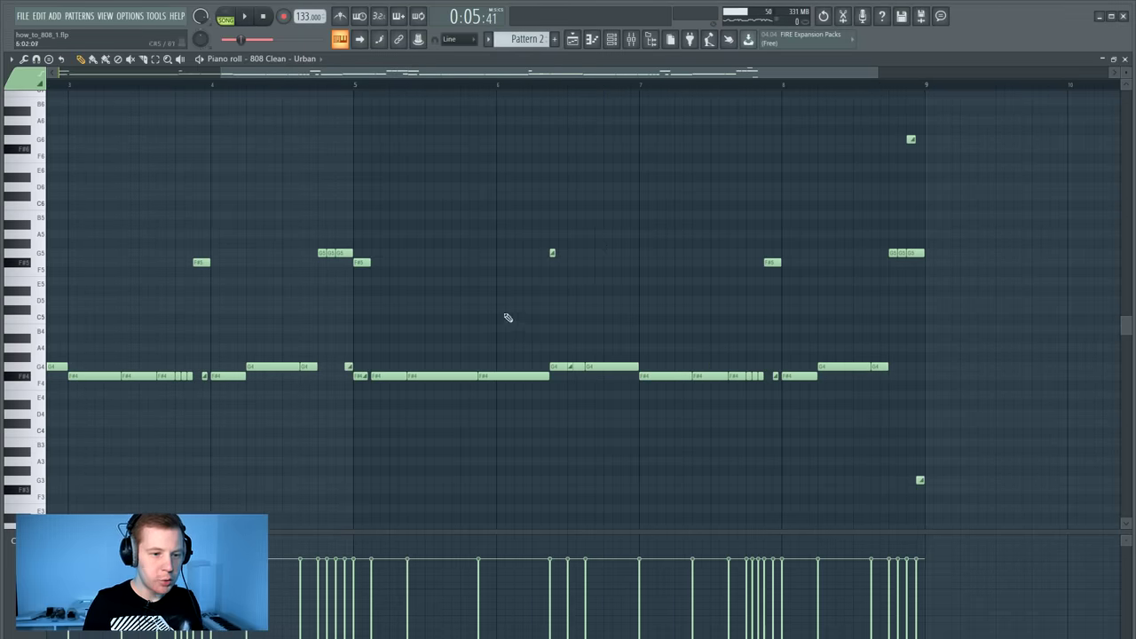
# Repeat the four-bar 808 phrase over bars 5 to 8 and replace bar 4's G6 and G3 slides with a short G4 slide
pyautogui.keyDown('ctrl'); pyautogui.keyDown('shift'); pyautogui.click(348, 365); pyautogui.keyUp('shift'); pyautogui.keyUp('ctrl')
pyautogui.moveTo(1068, 437); pyautogui.dragTo(885, 525)
pyautogui.moveTo(929, 107); pyautogui.dragTo(843, 178)
pyautogui.keyDown('ctrl'); pyautogui.click(350, 342); pyautogui.keyUp('ctrl')
pyautogui.click(317, 86)
pyautogui.press('space')
pyautogui.press('space')
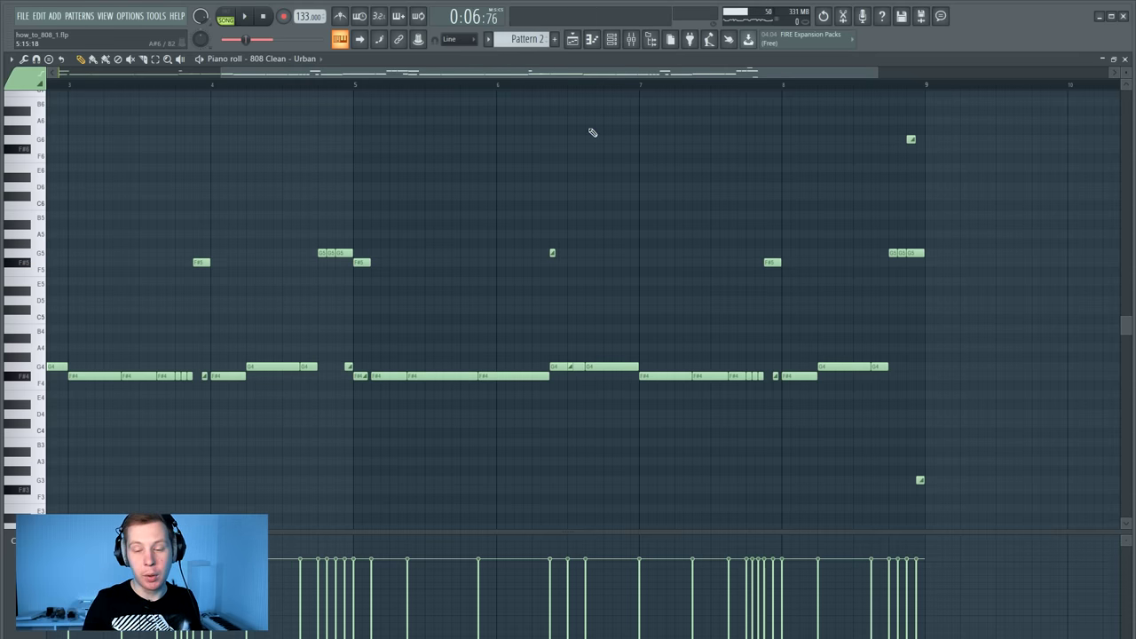
# Select the G6 and G3 slide notes at the end of bar 8 in turn and play the bassline
pyautogui.scroll(-1, 991, 396)
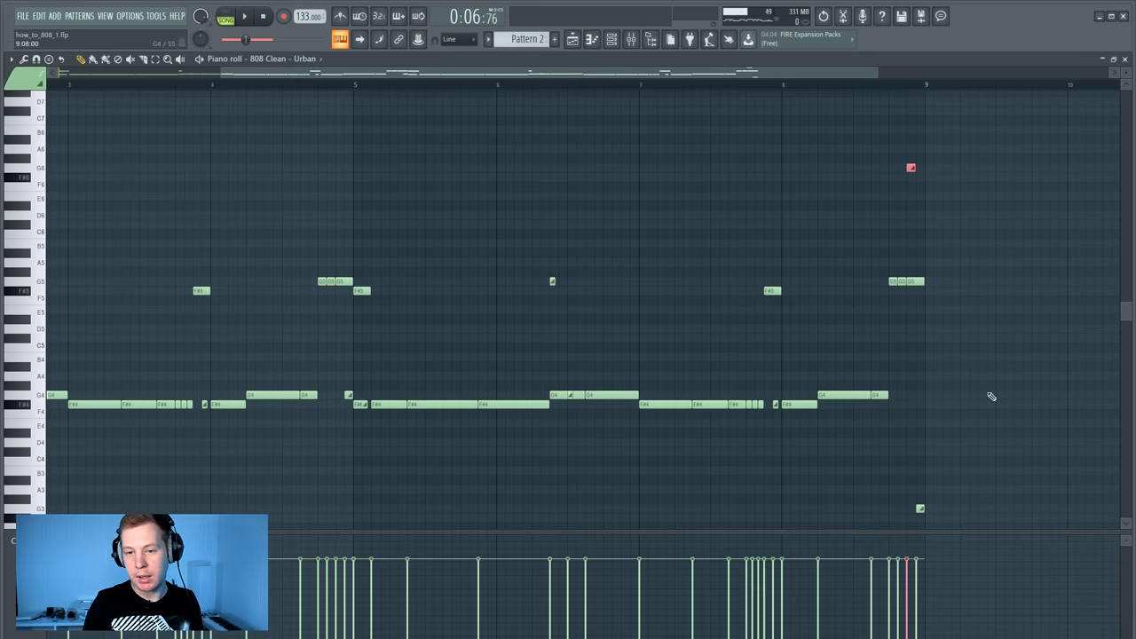
pyautogui.moveTo(986, 165); pyautogui.dragTo(880, 175)
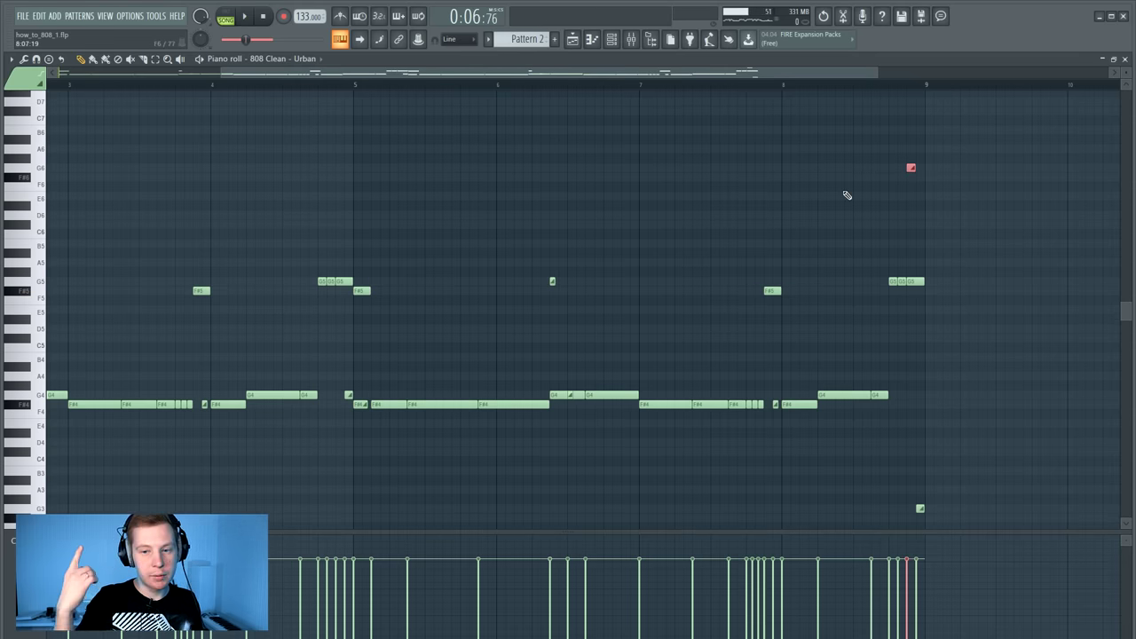
pyautogui.scroll(-2, 859, 205)
pyautogui.scroll(-2, 860, 206)
pyautogui.moveTo(1047, 363); pyautogui.dragTo(877, 466)
pyautogui.scroll(3, 1060, 430)
pyautogui.press('space')
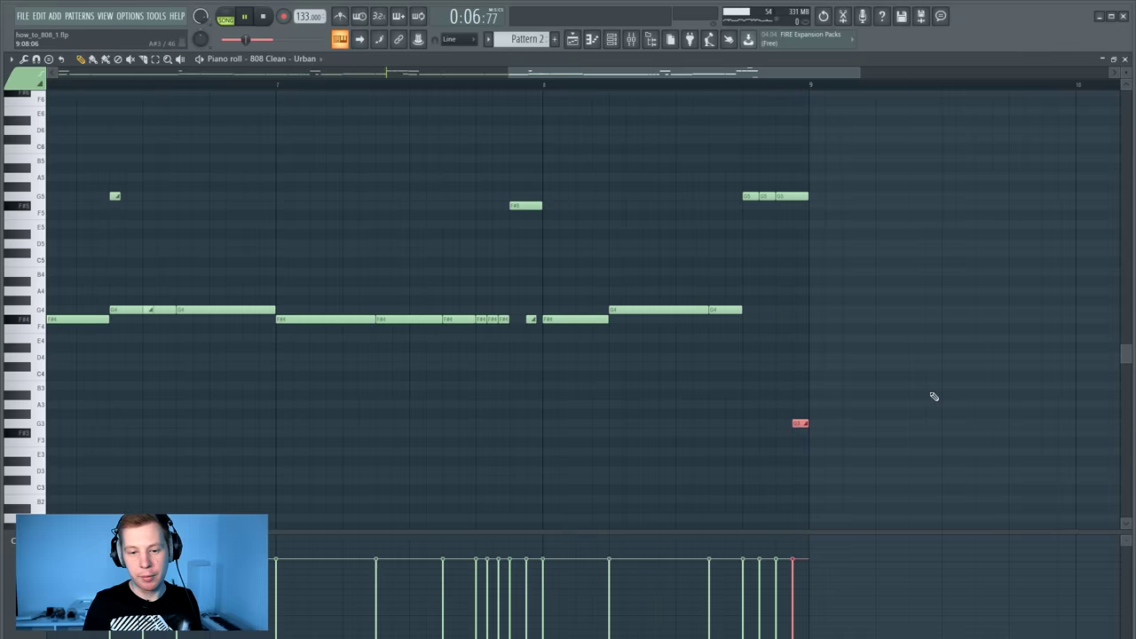
pyautogui.press('space')
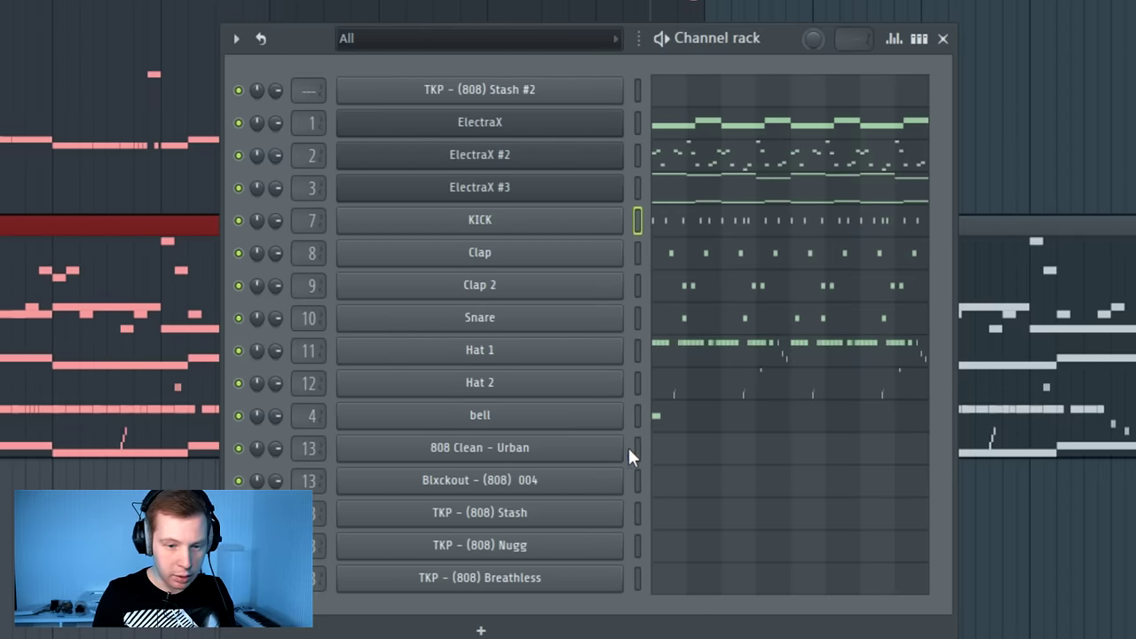
# Turn the kick notes in the 808 Clean - Urban channel into a legato F#4 and G4 bassline in Pattern 3
pyautogui.click(685, 456)
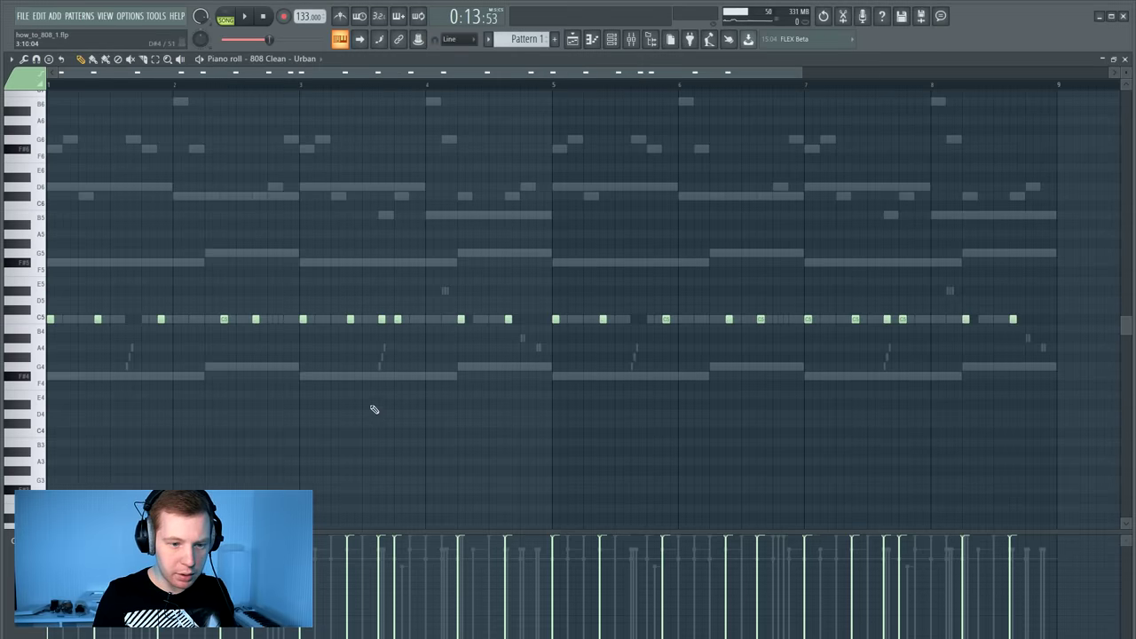
pyautogui.moveTo(179, 293); pyautogui.dragTo(40, 367)
pyautogui.moveTo(50, 320); pyautogui.dragTo(50, 377)
pyautogui.moveTo(512, 367); pyautogui.dragTo(551, 366)
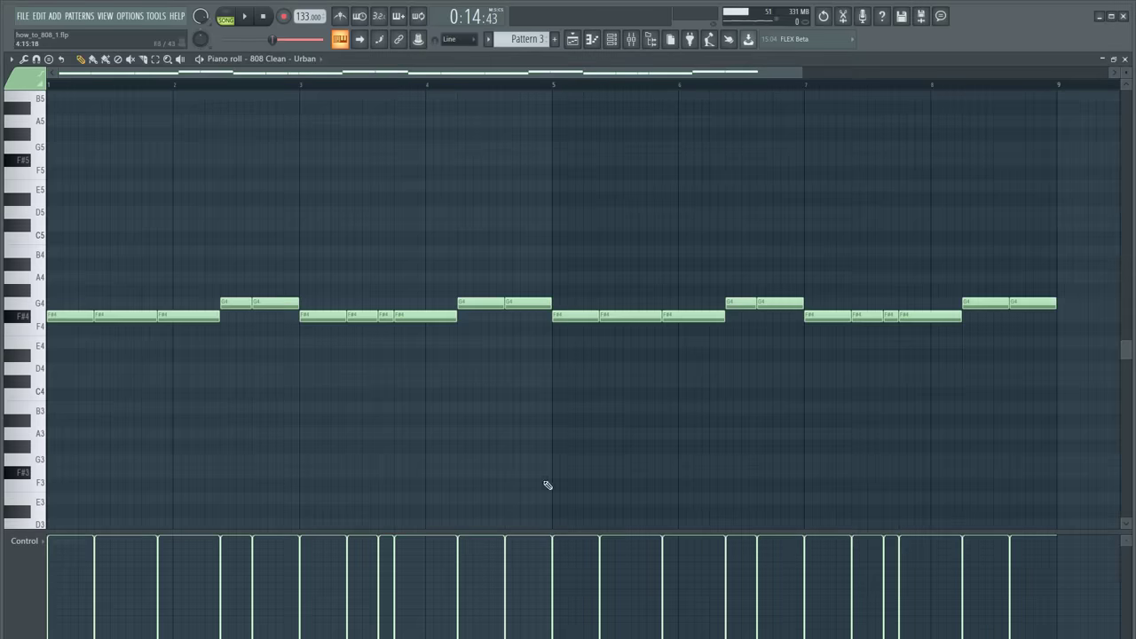
# Shorten the Pattern 3 bass notes to leave rhythmic gaps, and play the playlist transition from Pattern 2 to Pattern 3
pyautogui.rightClick(133, 316)
pyautogui.press('space')
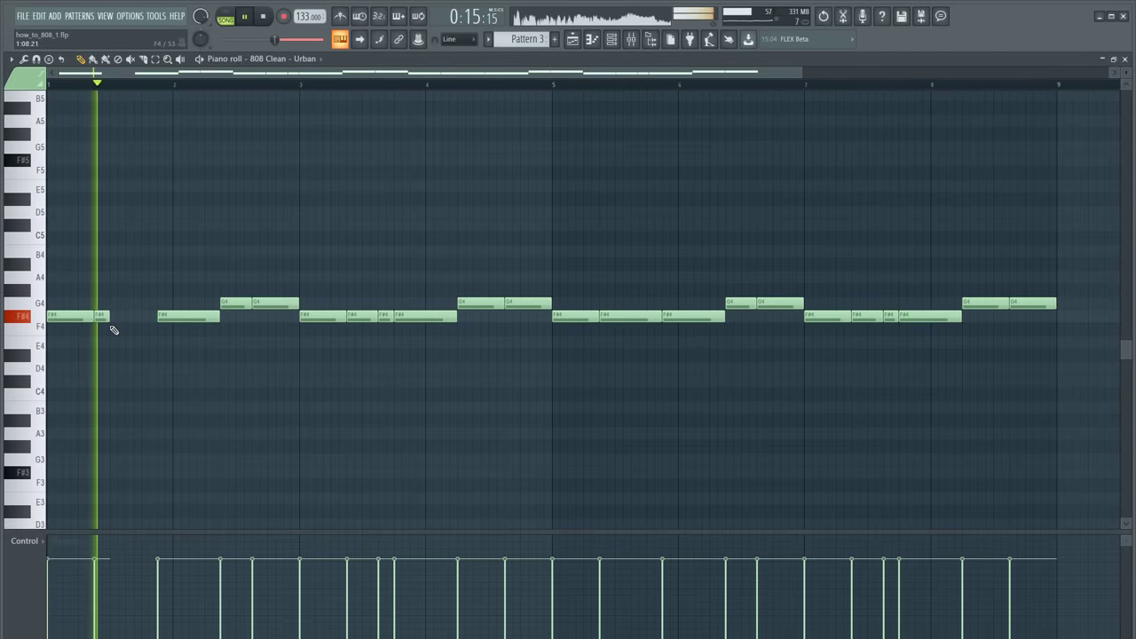
pyautogui.moveTo(217, 318); pyautogui.dragTo(189, 322)
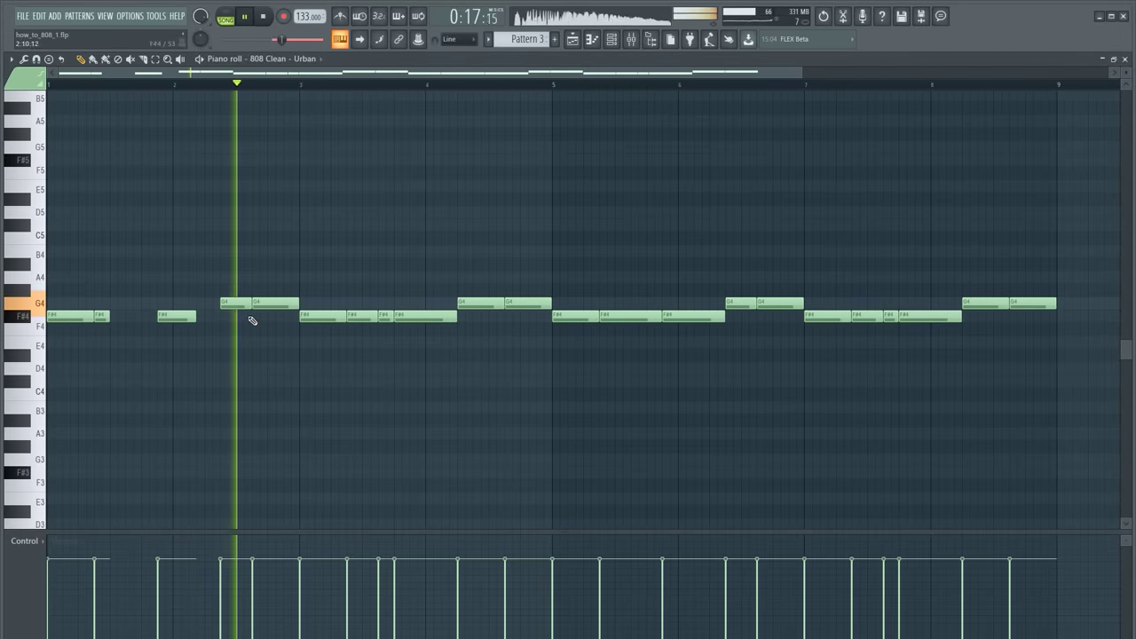
pyautogui.press('space')
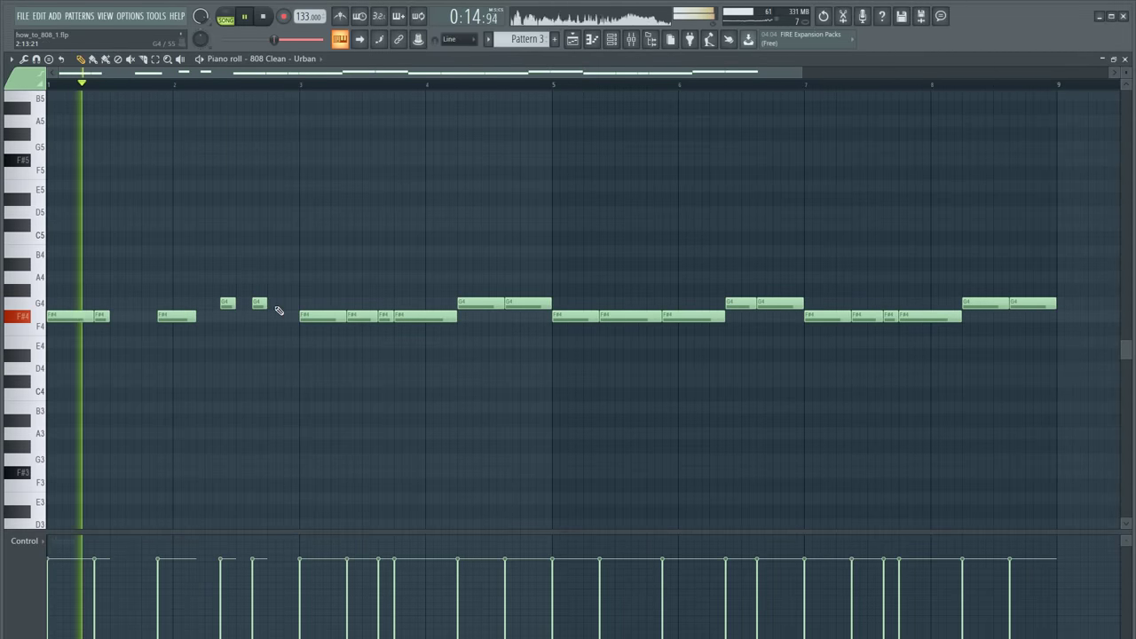
pyautogui.moveTo(267, 306); pyautogui.dragTo(354, 317)
pyautogui.rightClick(355, 318)
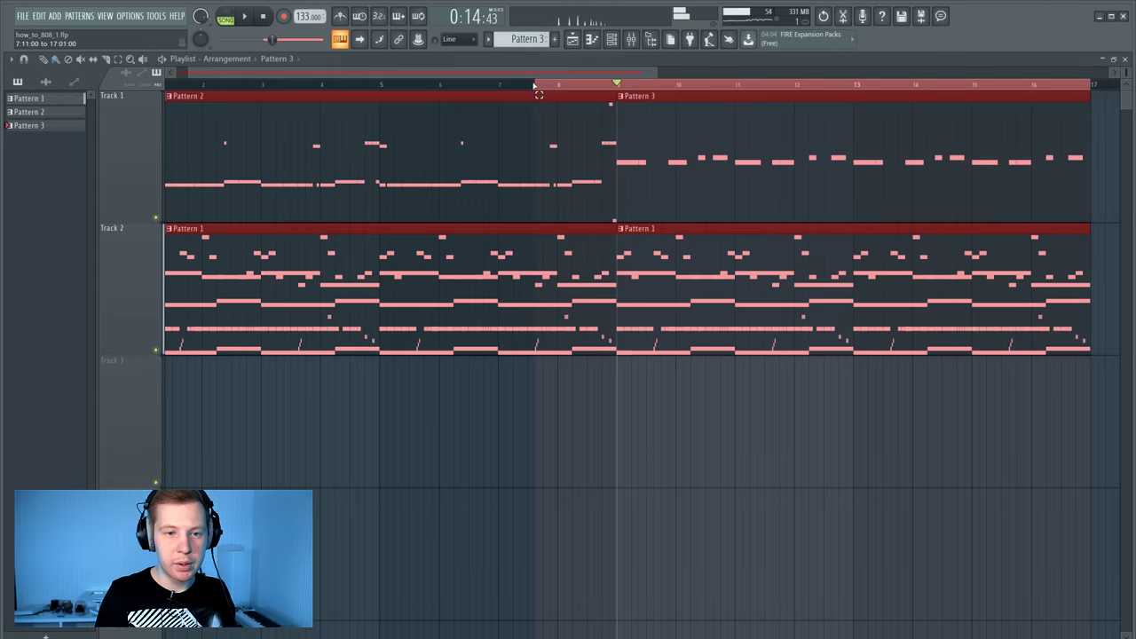
pyautogui.press('space')
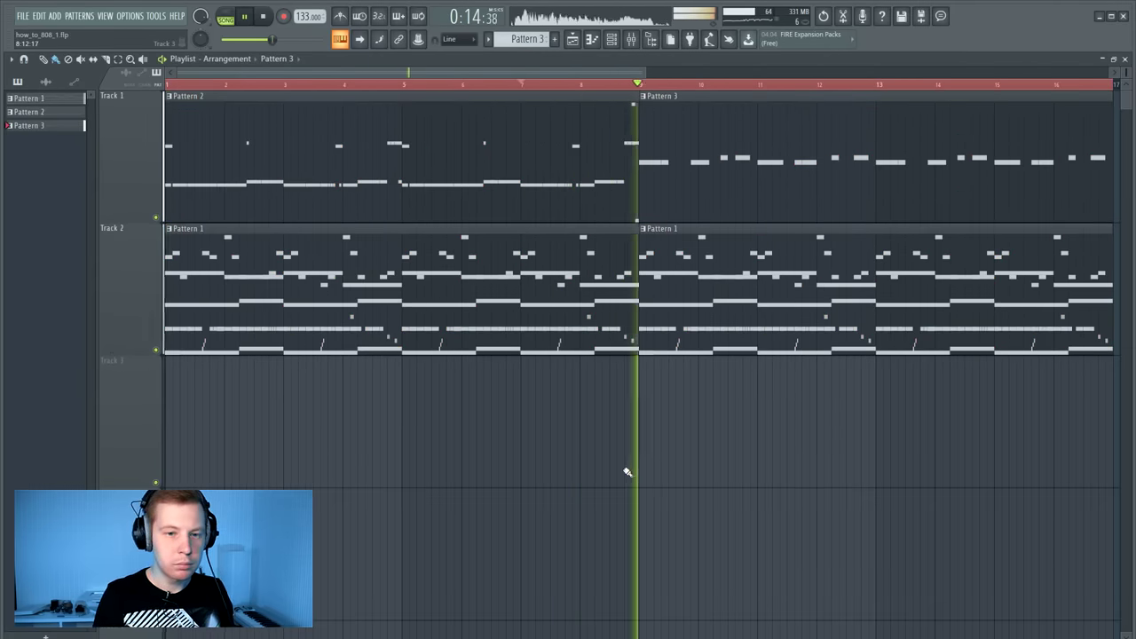
pyautogui.press('space')
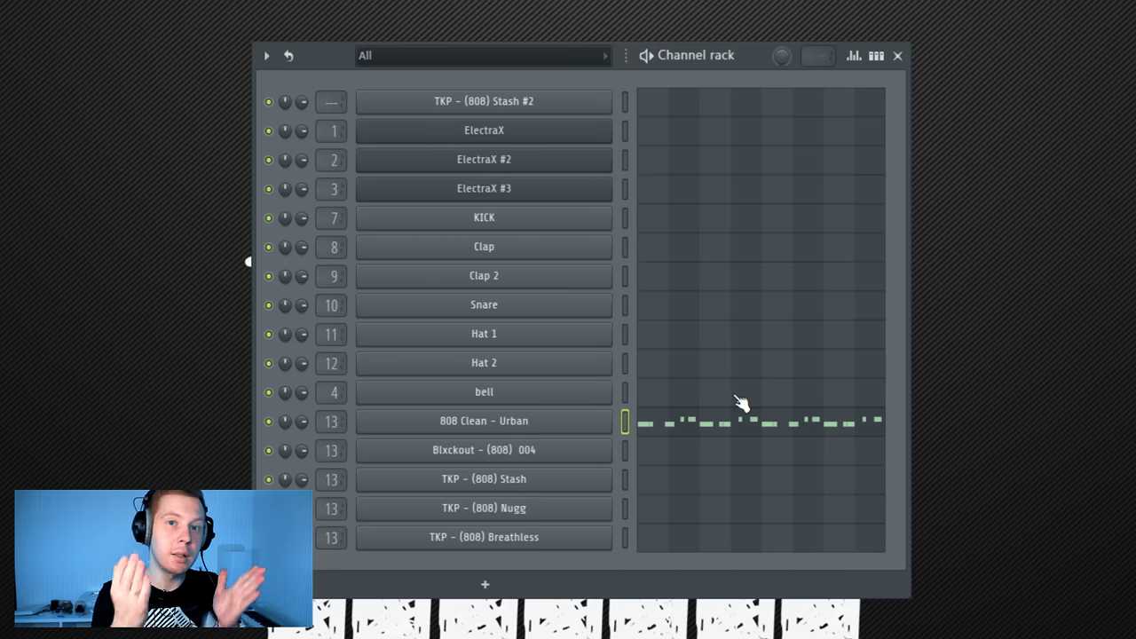
# Inspect the envelope settings of the 808 Clean - Urban and Blxckout - (808) 004 channels and close both
pyautogui.click(538, 423)
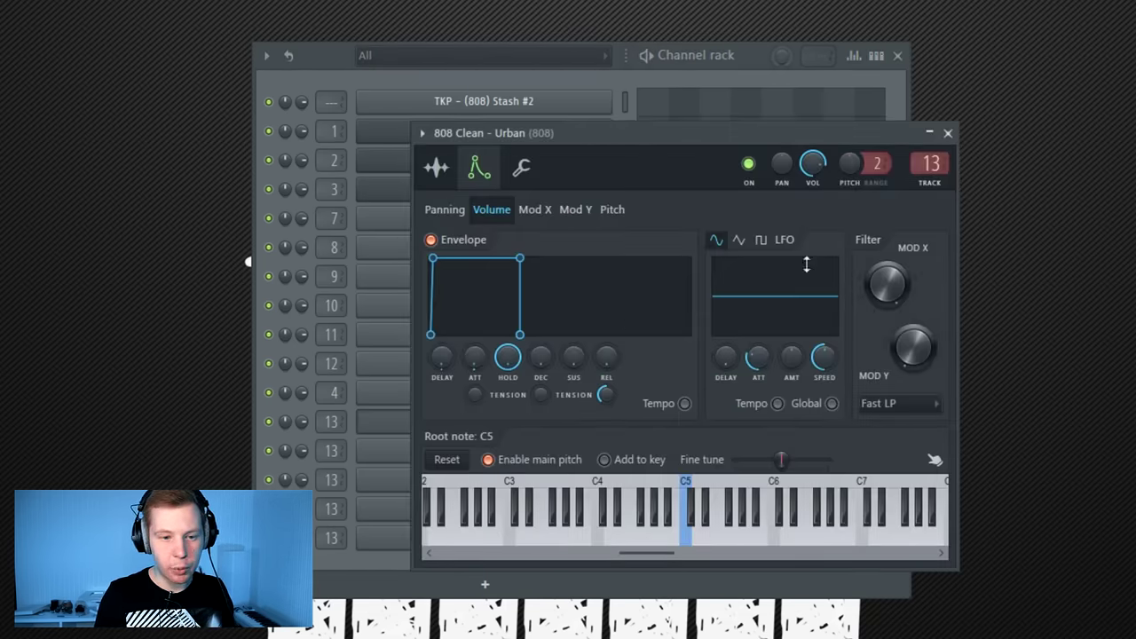
pyautogui.click(948, 133)
pyautogui.click(524, 451)
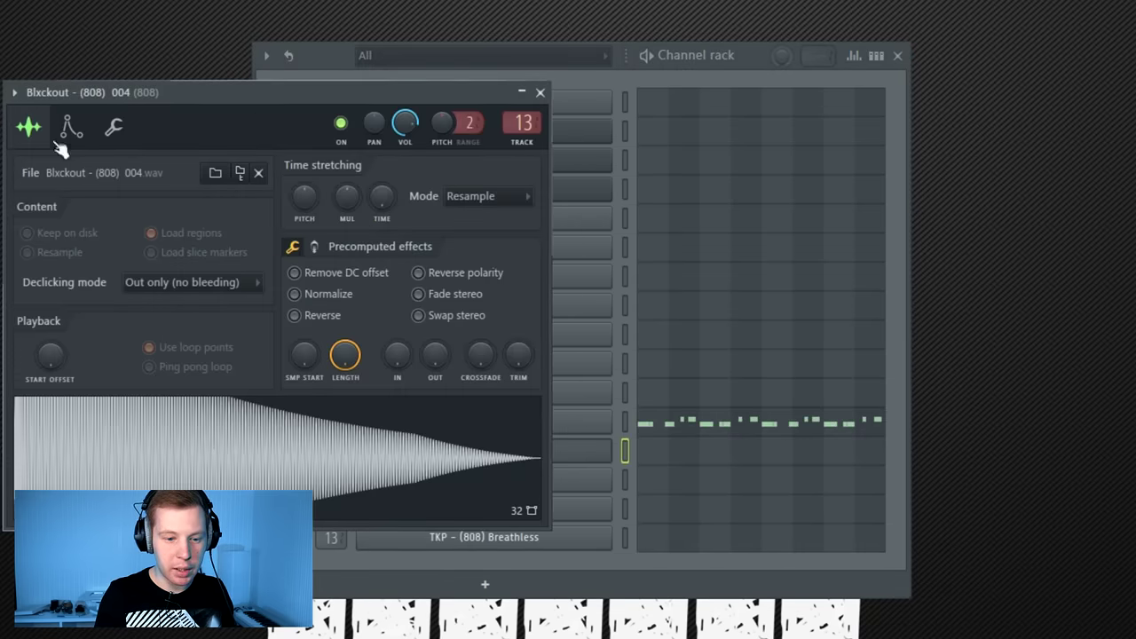
pyautogui.click(71, 127)
pyautogui.click(540, 92)
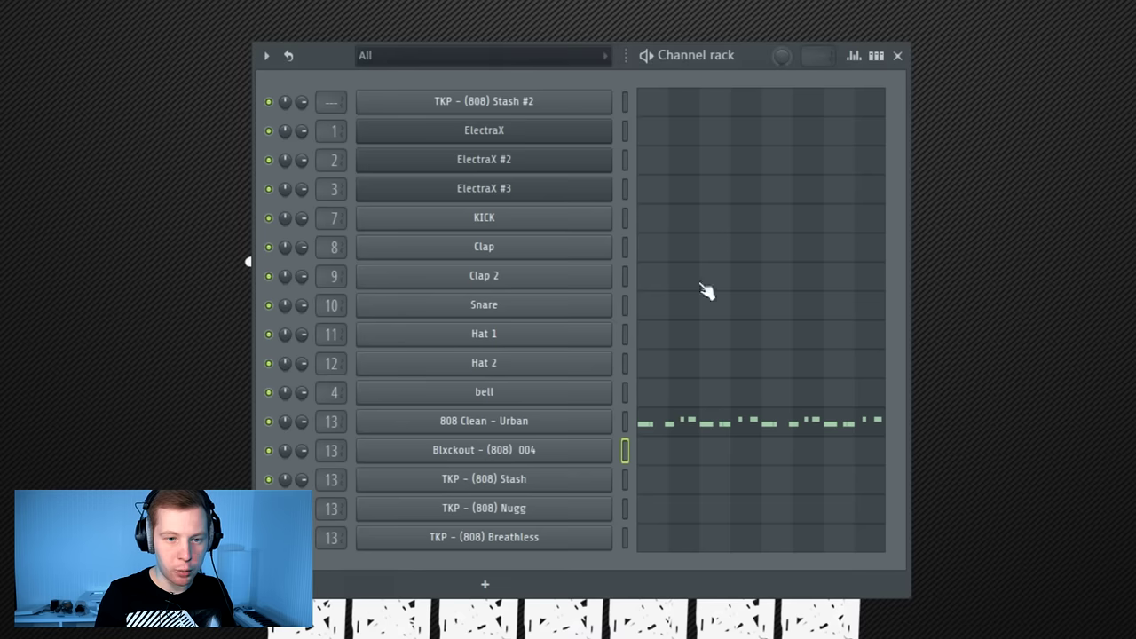
# Move the Pattern 3 notes from the 808 Clean - Urban channel to Blxckout - (808) 004 and play the arrangement
pyautogui.click(626, 446)
pyautogui.hotkey('ctrl', 'v')
pyautogui.click(625, 423)
pyautogui.hotkey('ctrl', 'x')
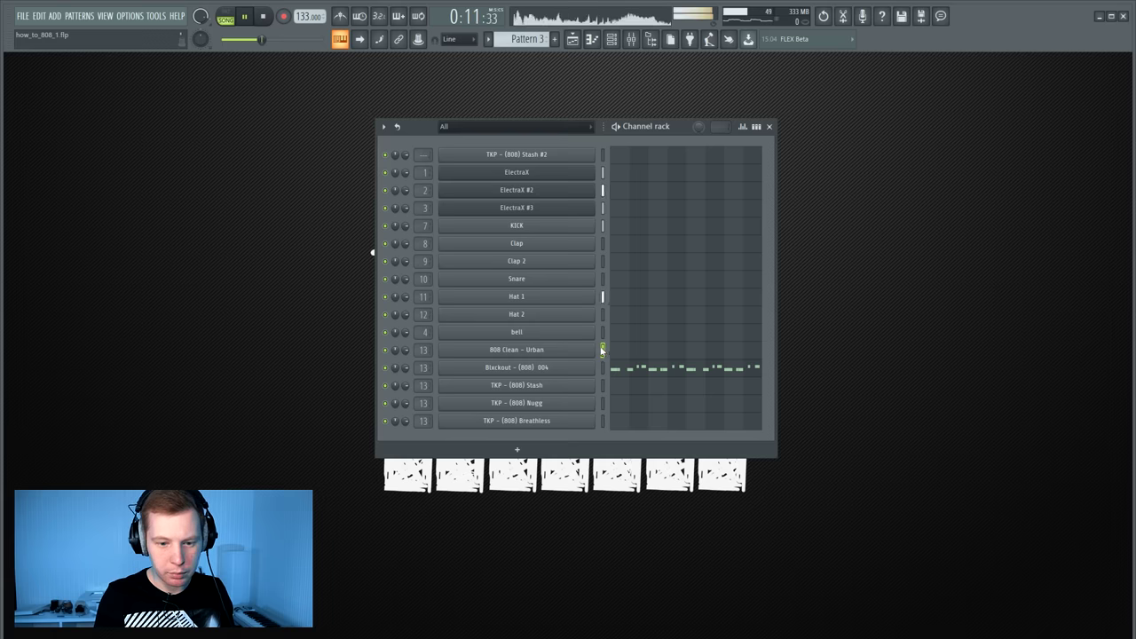
pyautogui.click(573, 42)
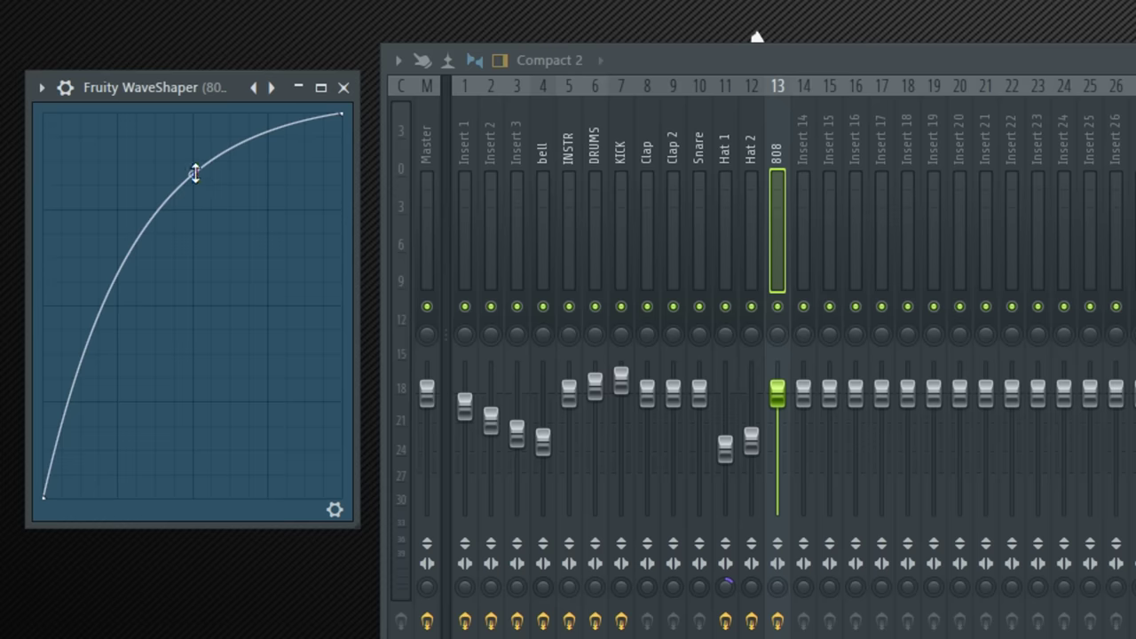
# Reset the 808 track's Fruity WaveShaper curve to a straight line and add iZotope Ozone 7 Exciter, closing its preset manager
pyautogui.rightClick(196, 174)
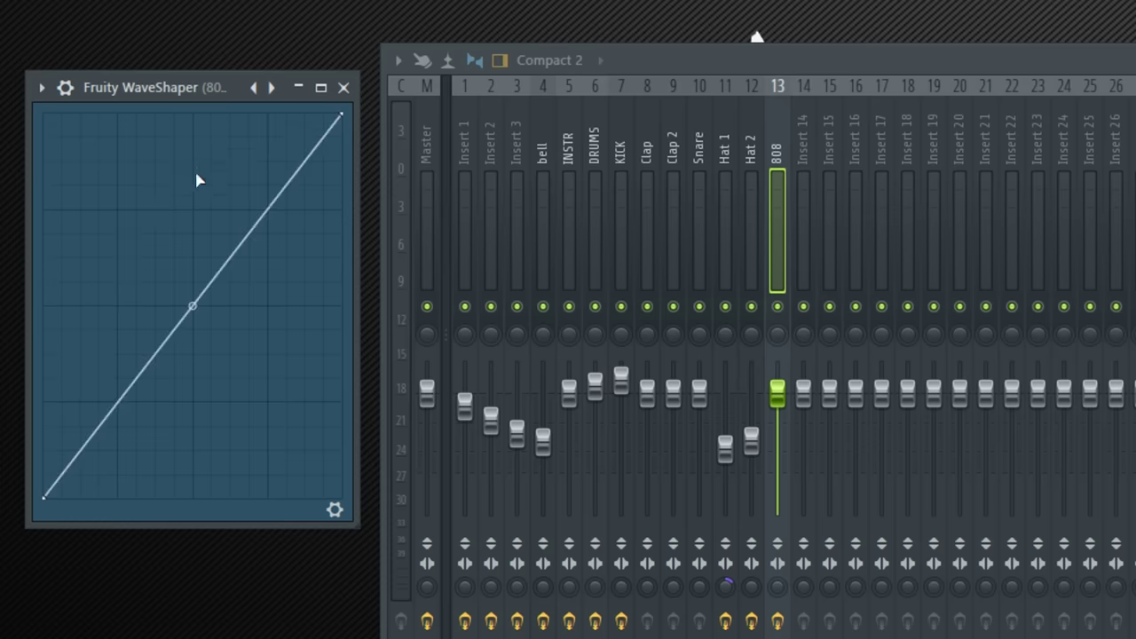
pyautogui.click(726, 250)
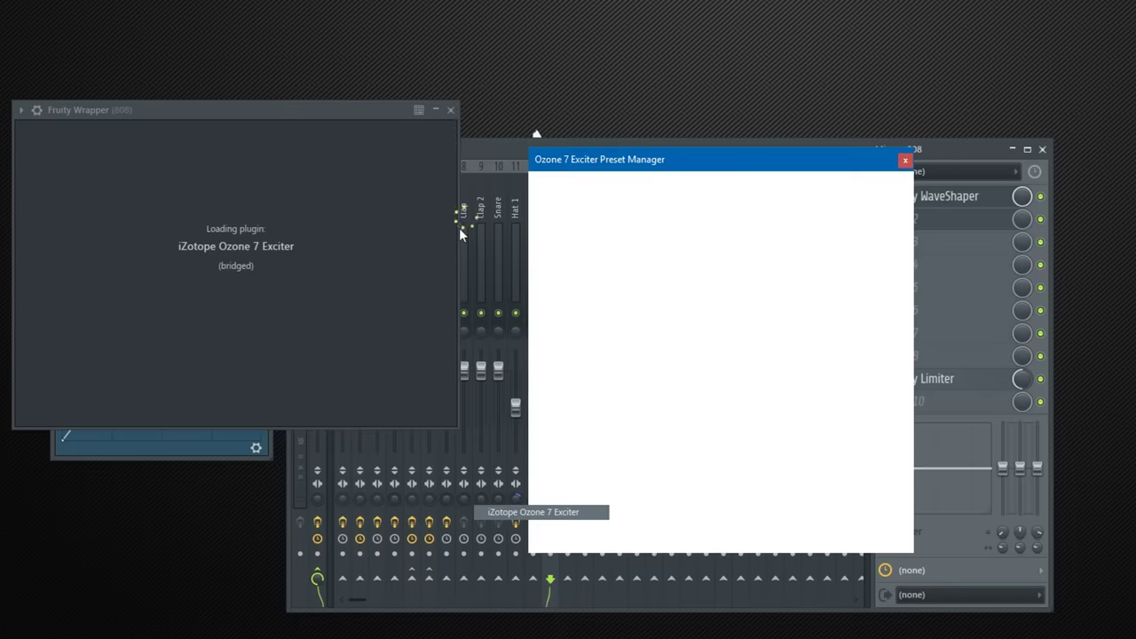
pyautogui.click(907, 160)
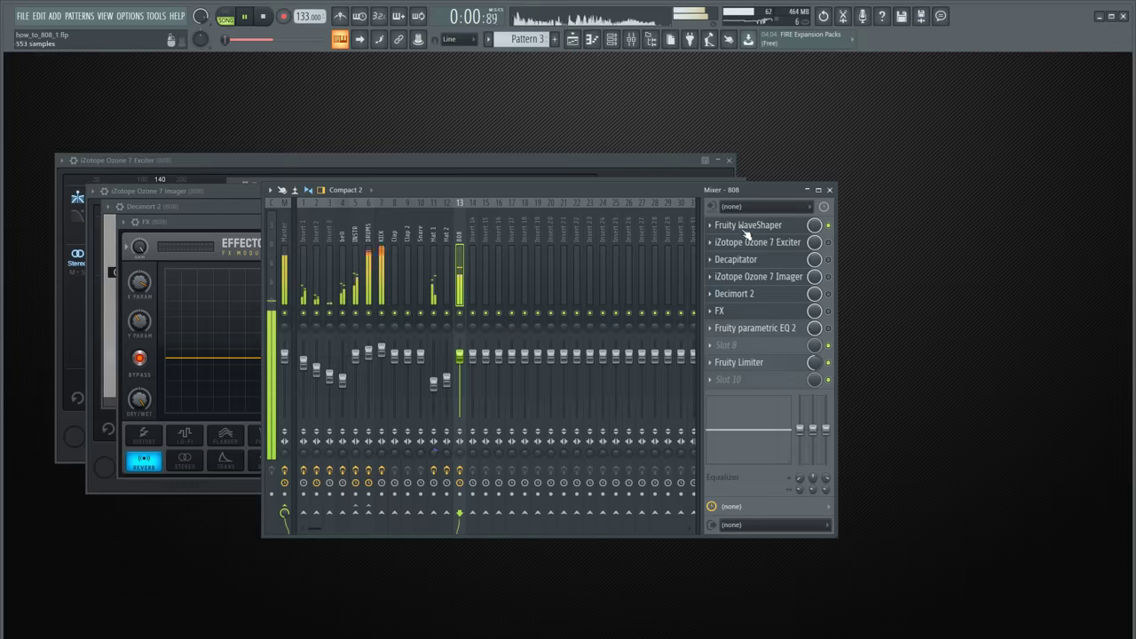
# Bend the Fruity WaveShaper curve on the 808 track steeply upward by raising its midpoint almost to maximum during playback
pyautogui.click(742, 238)
pyautogui.moveTo(167, 314); pyautogui.dragTo(167, 271)
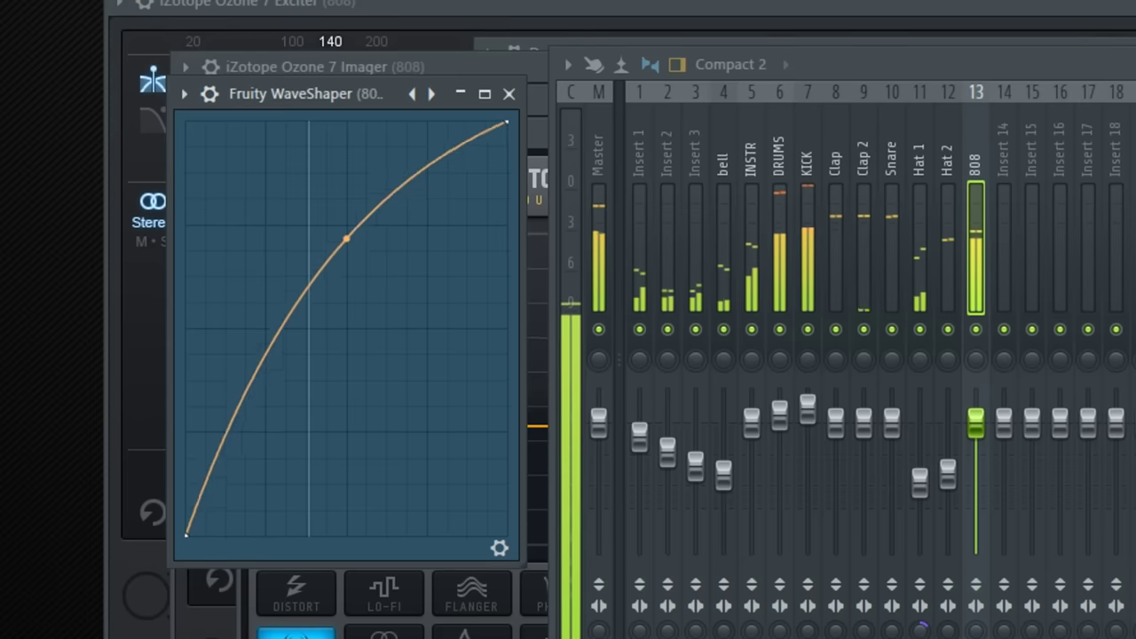
pyautogui.moveTo(346, 238); pyautogui.dragTo(347, 134)
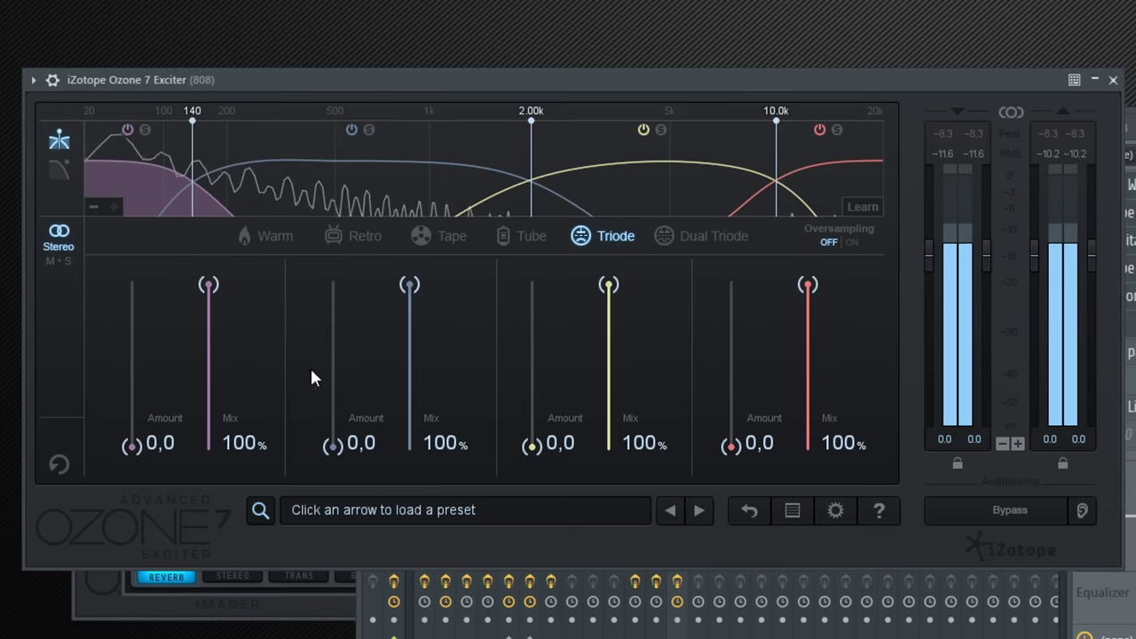
# Set Ozone 7 Exciter to Warm with an amount of 15.0 in the lowest band and about 14.1 in the second band
pyautogui.click(255, 250)
pyautogui.moveTo(130, 446); pyautogui.dragTo(176, 272)
pyautogui.moveTo(333, 447); pyautogui.dragTo(338, 301)
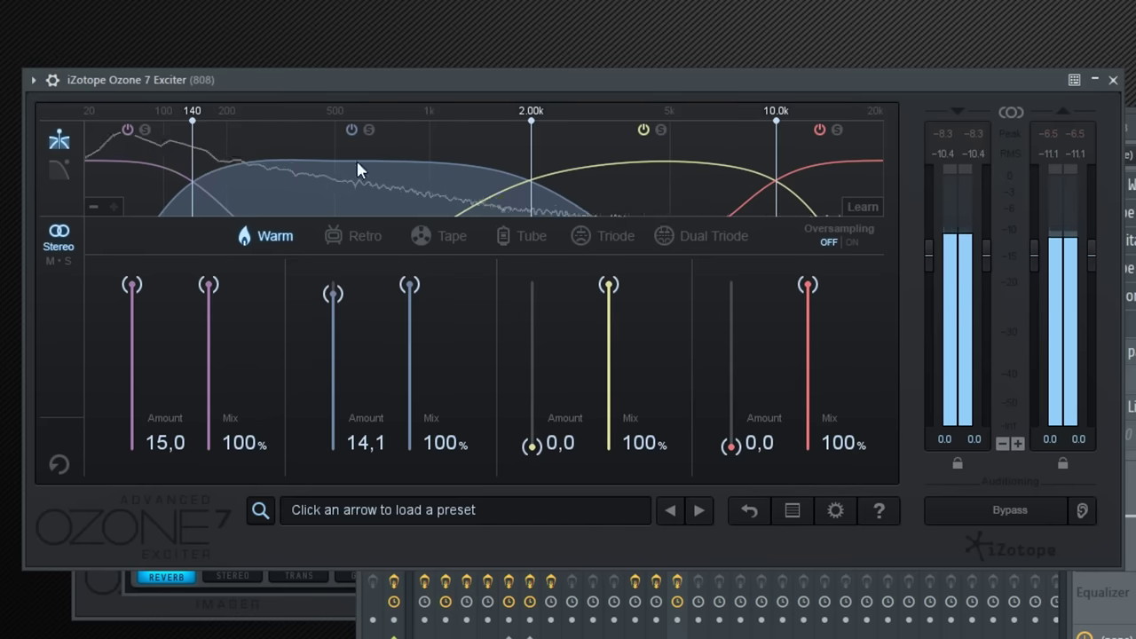
# Switch Ozone 7 Exciter to Dual Triode and lower the amount and mix of the two lowest bands
pyautogui.click(701, 238)
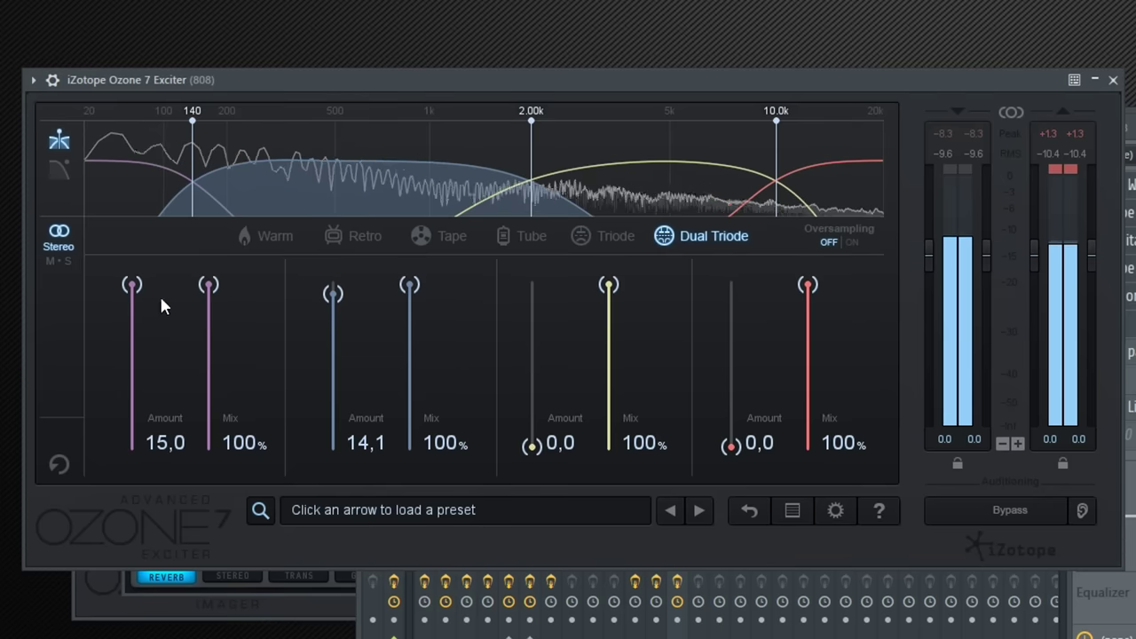
pyautogui.moveTo(132, 284); pyautogui.dragTo(128, 307)
pyautogui.moveTo(209, 285); pyautogui.dragTo(209, 326)
pyautogui.moveTo(333, 294); pyautogui.dragTo(335, 314)
pyautogui.moveTo(411, 284); pyautogui.dragTo(411, 359)
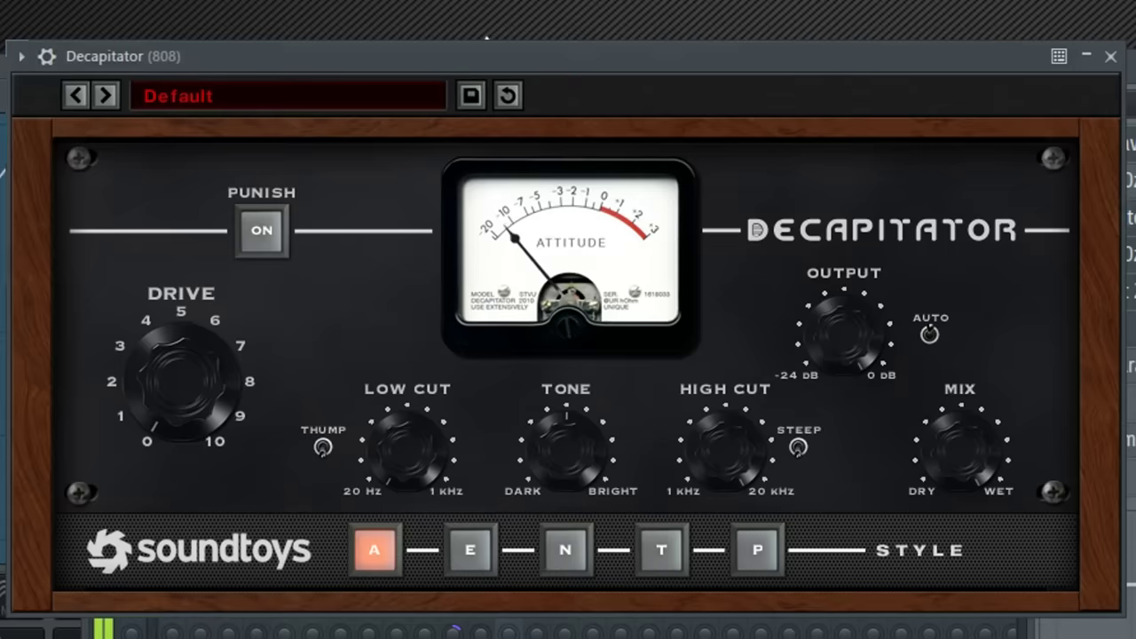
# Raise Decapitator's drive to about 5 on the 808 track, darken its tone to -2.0 dB and lower the high cut
pyautogui.moveTo(170, 366); pyautogui.dragTo(178, 338)
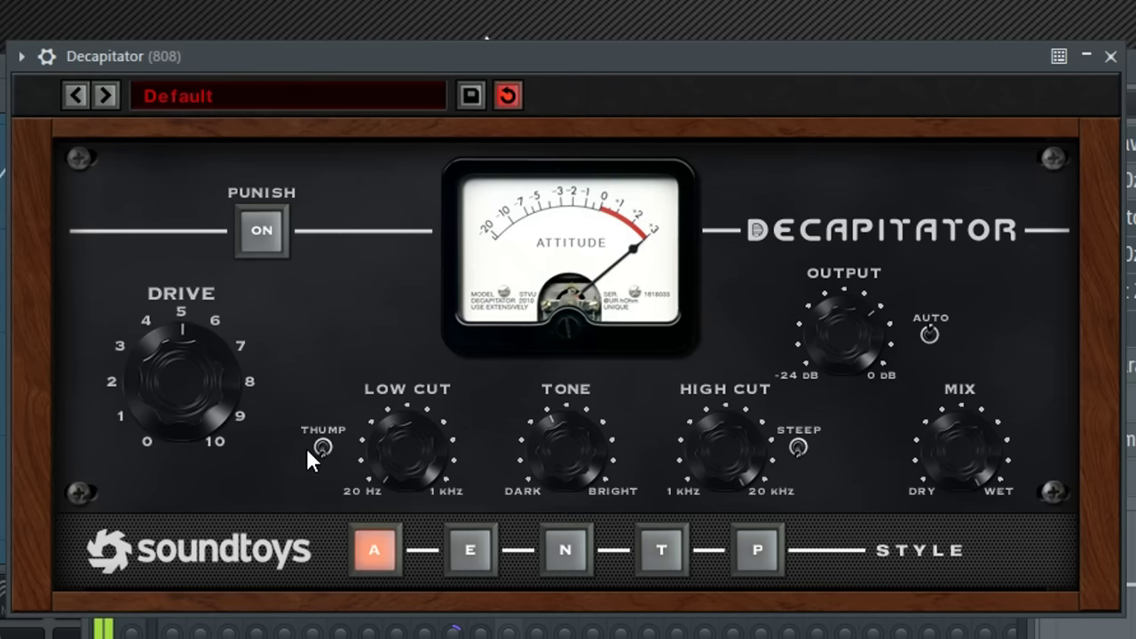
pyautogui.moveTo(211, 369); pyautogui.dragTo(248, 403)
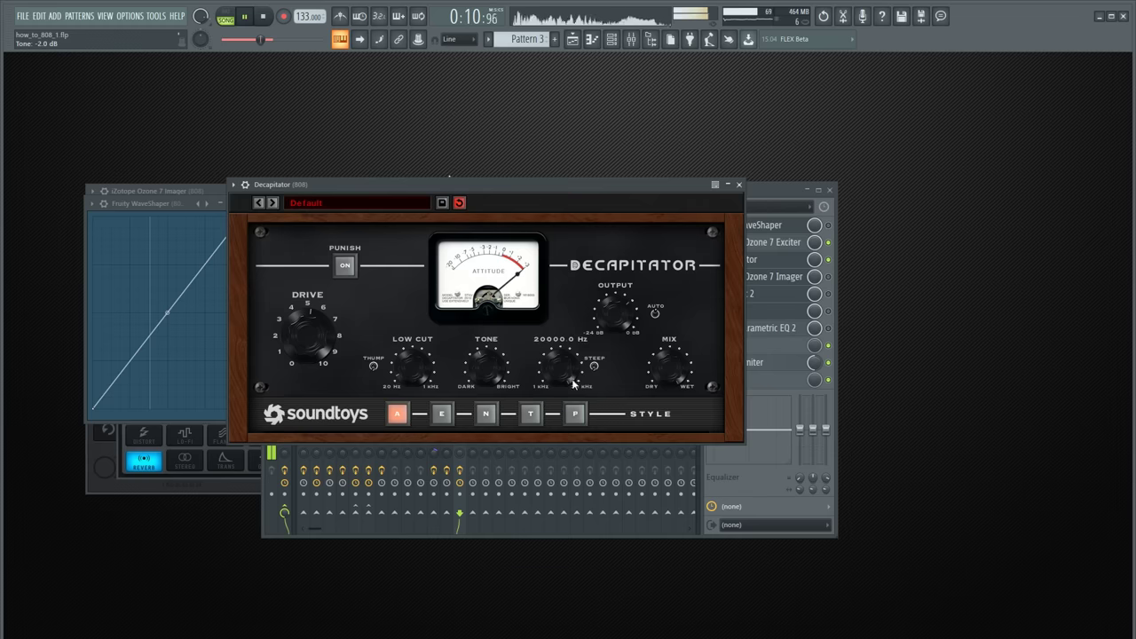
pyautogui.moveTo(581, 439); pyautogui.dragTo(582, 442)
pyautogui.moveTo(577, 379); pyautogui.dragTo(567, 373)
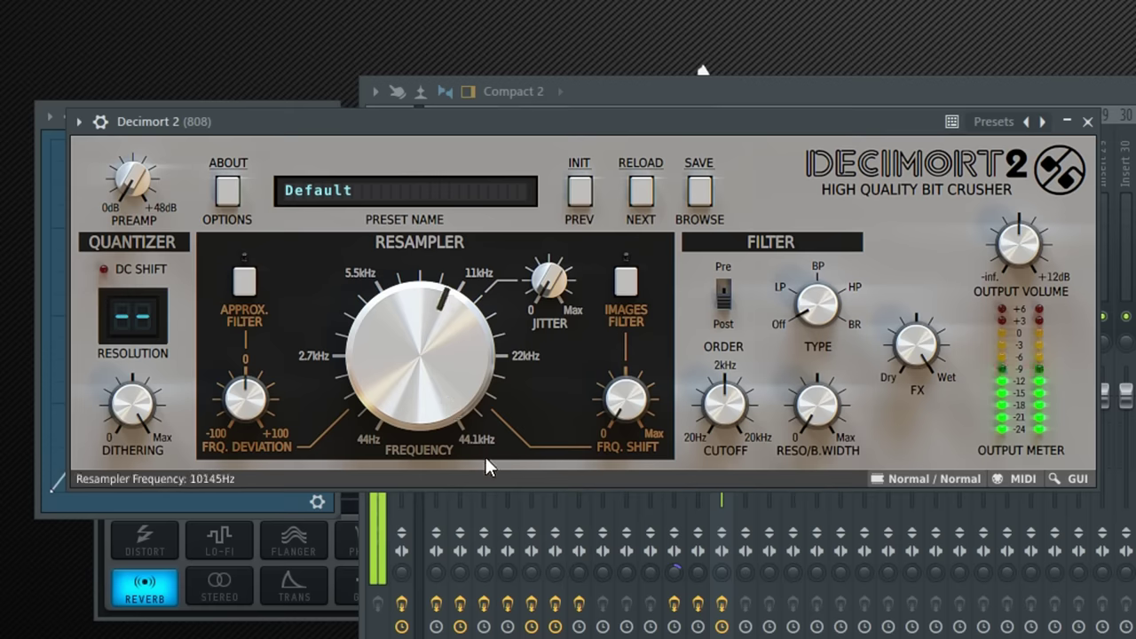
# Solo the 808 track and lower Decimort 2's resampler frequency to about 5.5 kHz with the FX mix at 74/26% dry/wet
pyautogui.click(854, 89)
pyautogui.rightClick(723, 317)
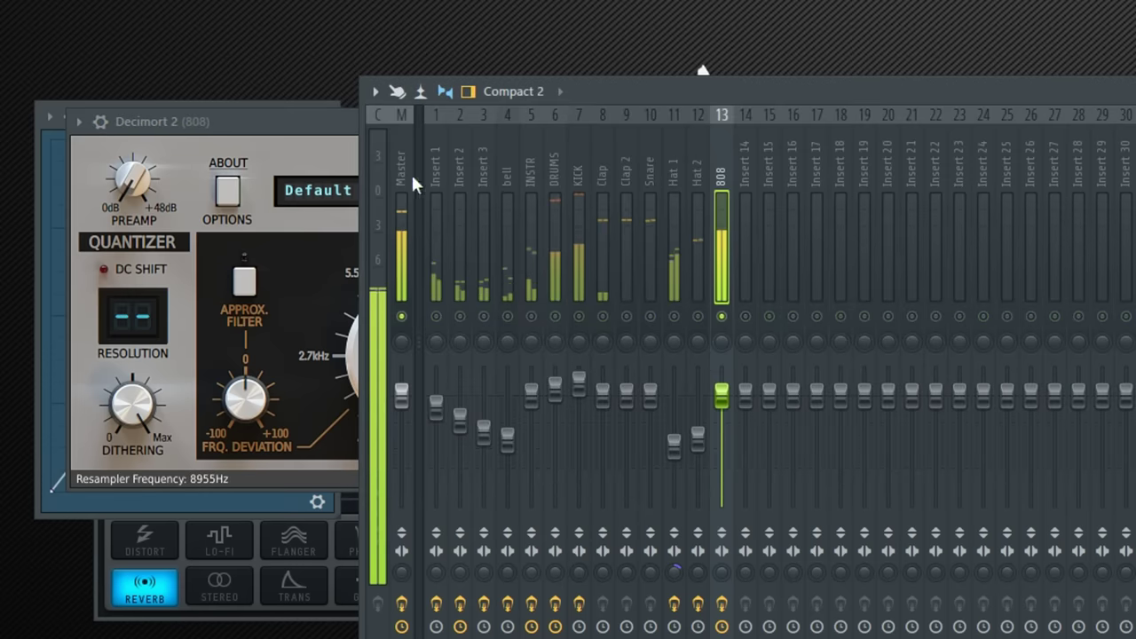
pyautogui.moveTo(334, 122); pyautogui.dragTo(337, 122)
pyautogui.moveTo(423, 330); pyautogui.dragTo(417, 351)
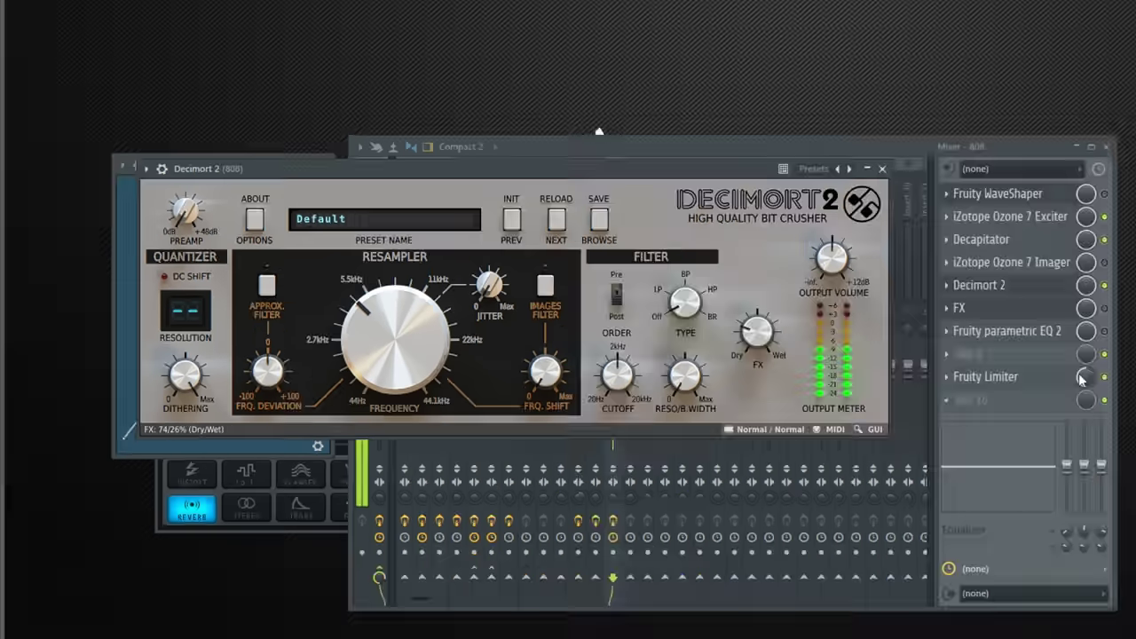
# Tame the 808's highs in Fruity parametric EQ 2 by pulling the upper bands down into a gentle downward slope
pyautogui.click(1059, 335)
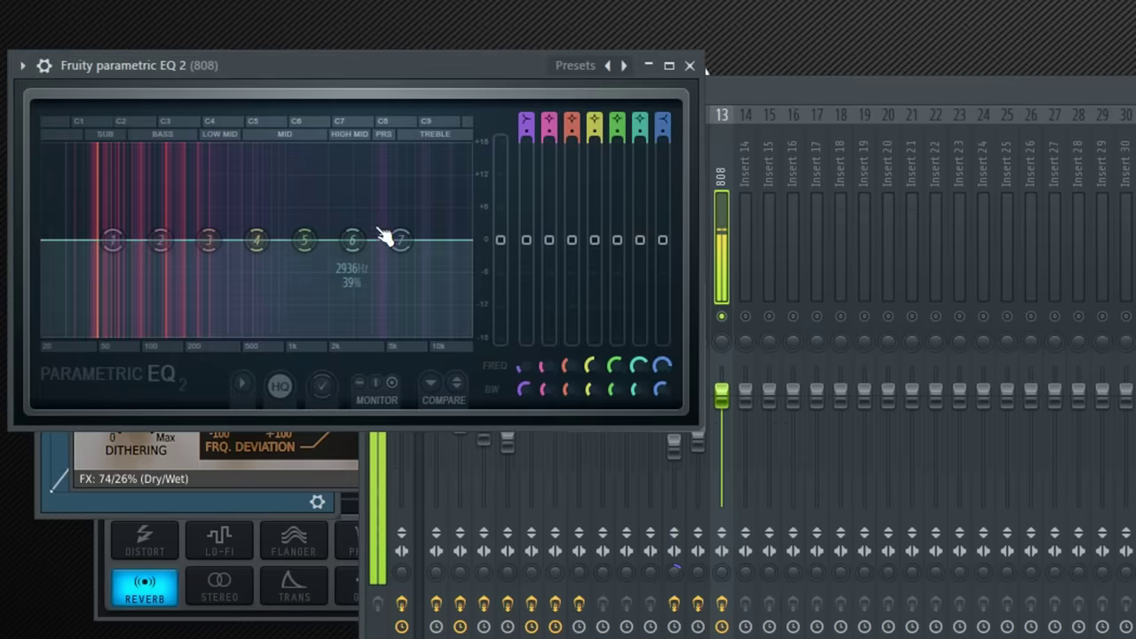
pyautogui.moveTo(387, 238)
pyautogui.mouseDown()
pyautogui.moveTo(379, 264)
pyautogui.moveTo(336, 266)
pyautogui.mouseUp()
pyautogui.moveTo(404, 274); pyautogui.dragTo(400, 287)
pyautogui.moveTo(338, 265); pyautogui.dragTo(293, 245)
pyautogui.moveTo(257, 241); pyautogui.dragTo(251, 246)
# Turn on Stereoize in Ozone 7 Imager, widen bands 2 and 3, and raise the lowest crossover above 140 Hz
pyautogui.click(786, 284)
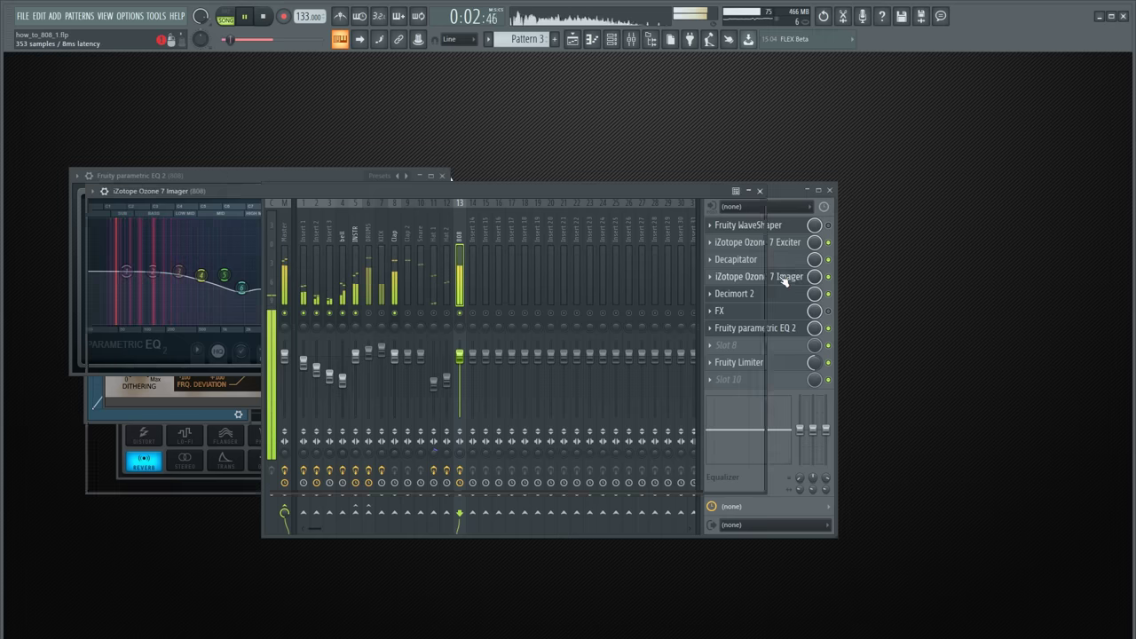
pyautogui.click(782, 278)
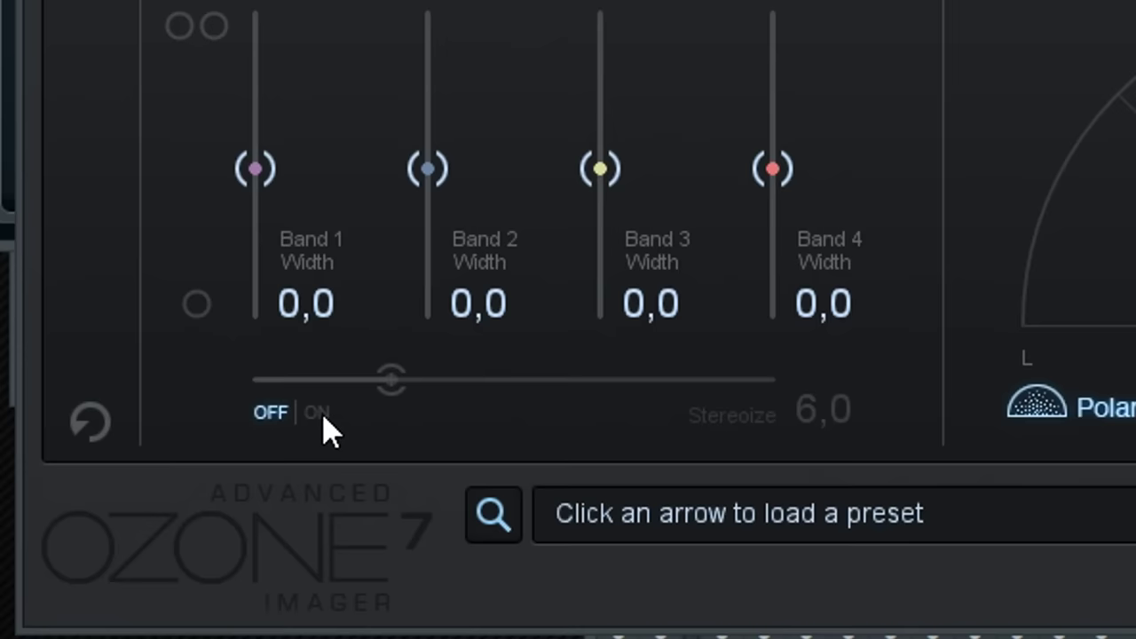
pyautogui.click(317, 413)
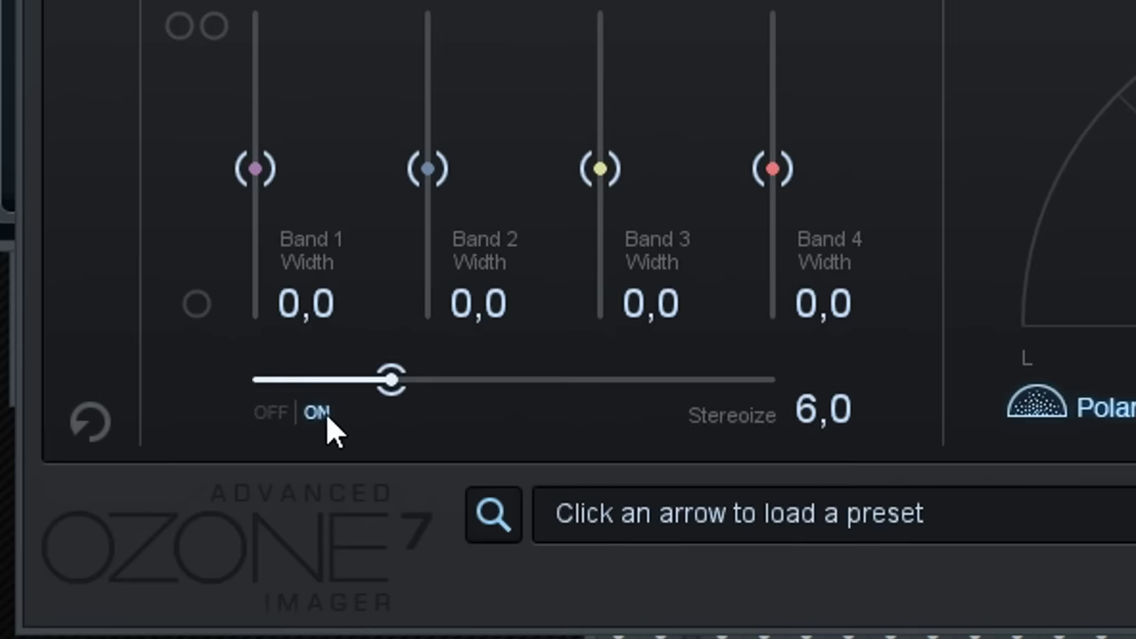
pyautogui.moveTo(428, 168); pyautogui.dragTo(428, 135)
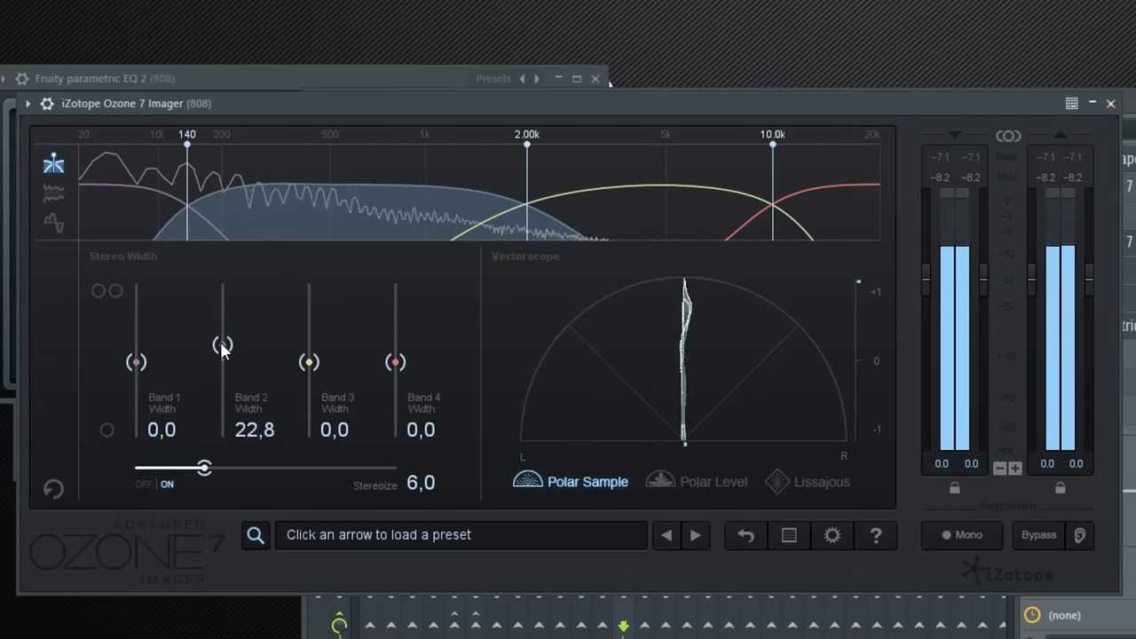
pyautogui.moveTo(221, 346); pyautogui.dragTo(226, 321)
pyautogui.moveTo(308, 361); pyautogui.dragTo(309, 339)
pyautogui.moveTo(187, 153); pyautogui.dragTo(221, 167)
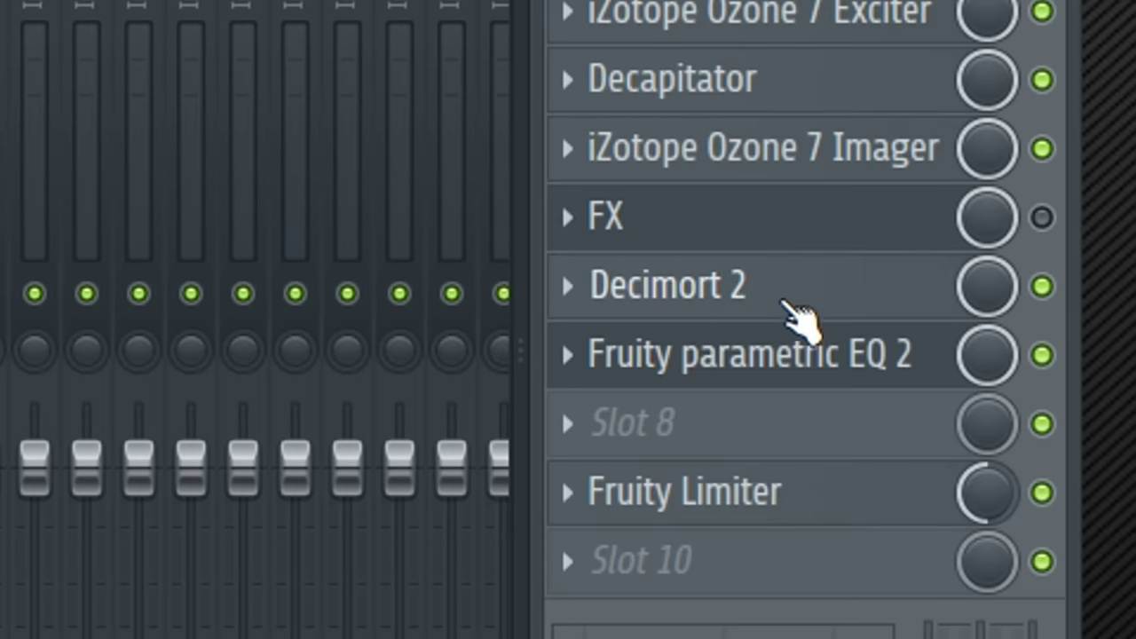
# Disable Decimort 2 on the 808 track and switch the Effector FX module from Reverb to Lo-Fi, comparing it with bypass
pyautogui.click(1042, 286)
pyautogui.click(769, 227)
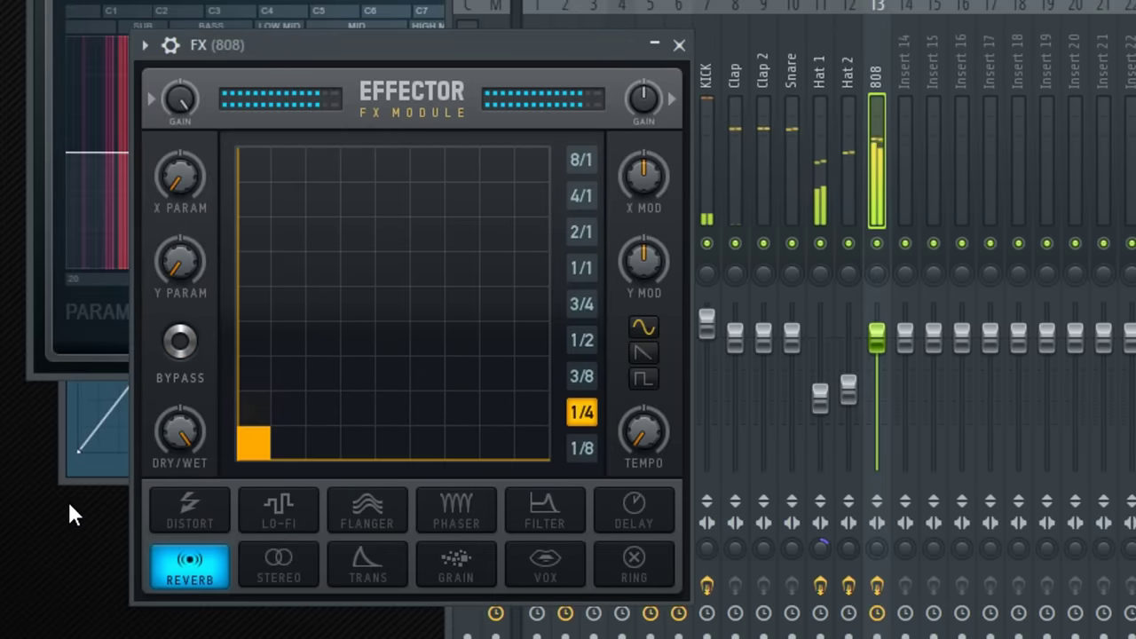
pyautogui.click(180, 343)
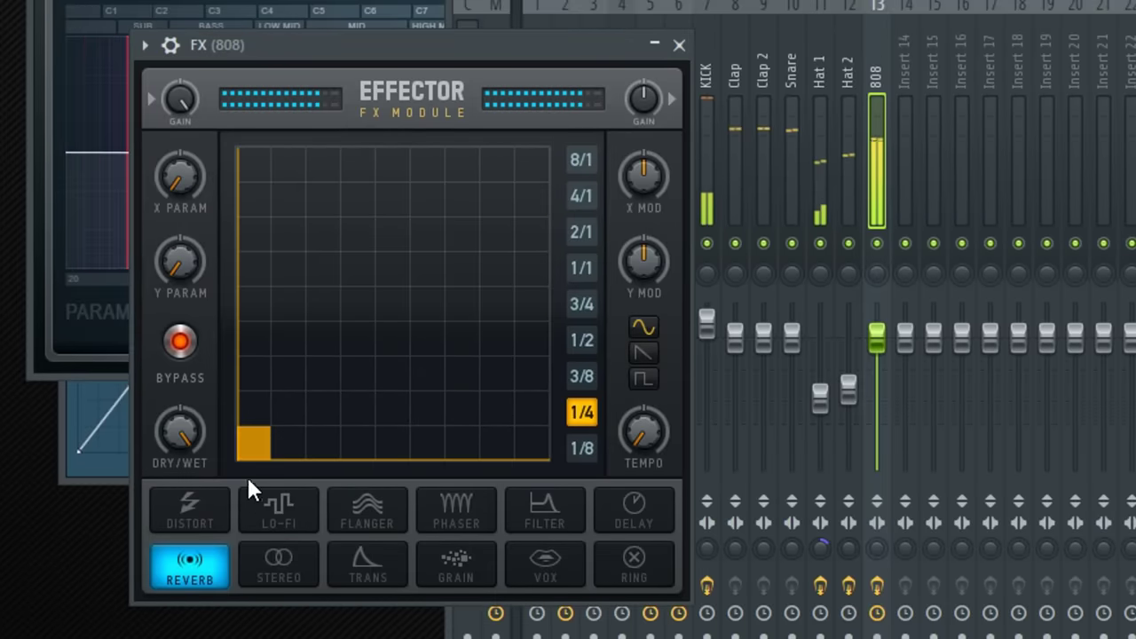
pyautogui.click(177, 346)
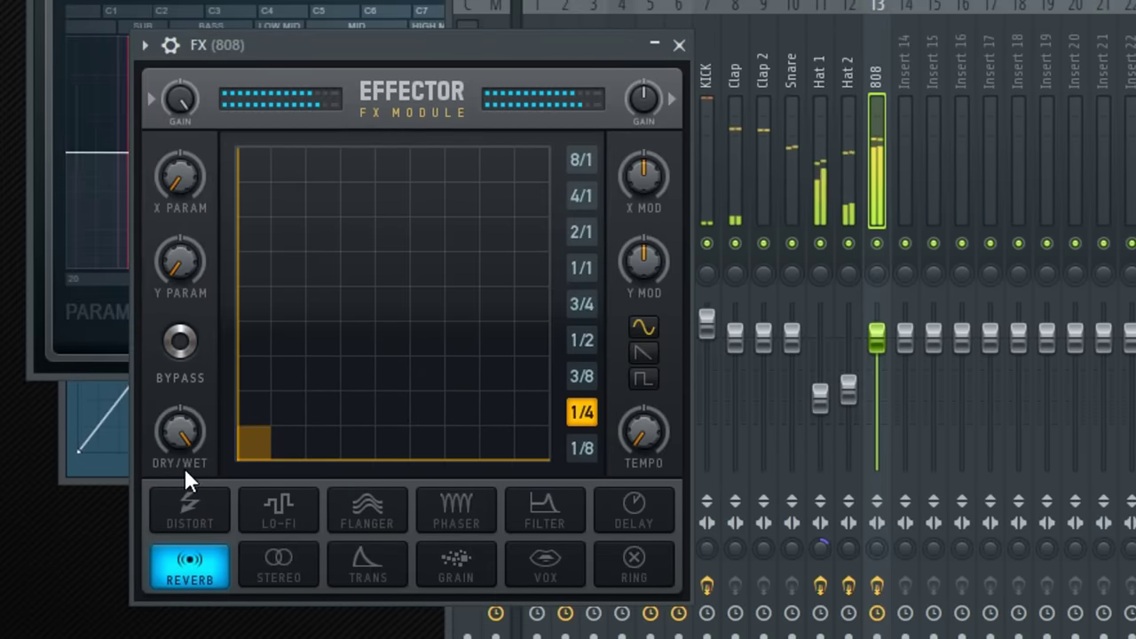
pyautogui.click(293, 517)
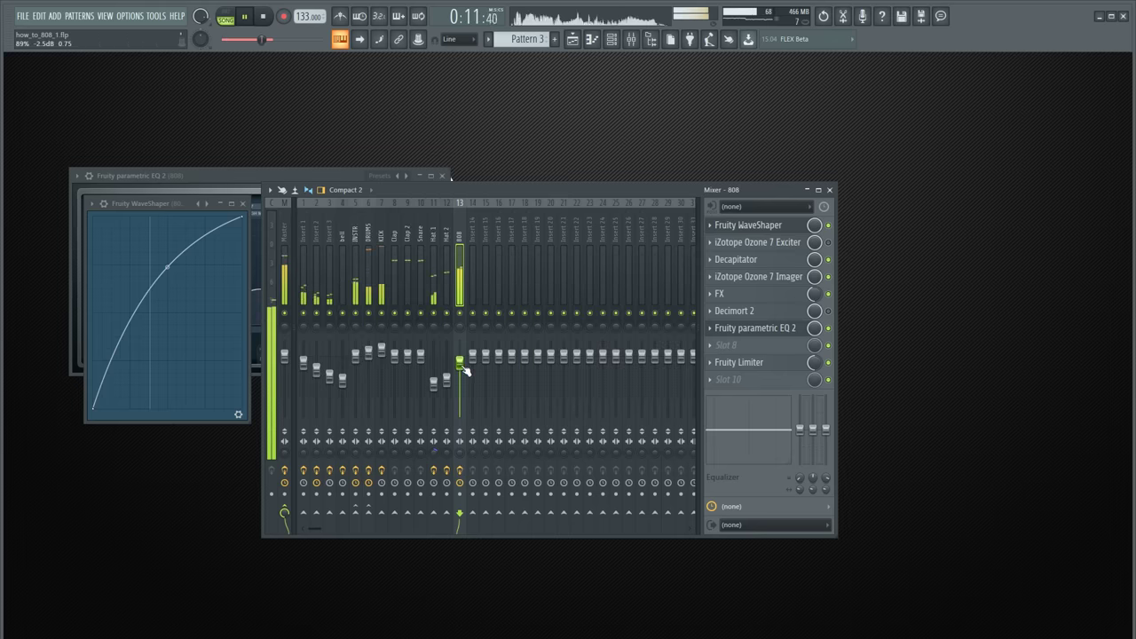
# Raise the 808 track's mixer fader above the level of the neighbouring tracks
pyautogui.moveTo(460, 364); pyautogui.dragTo(470, 342)
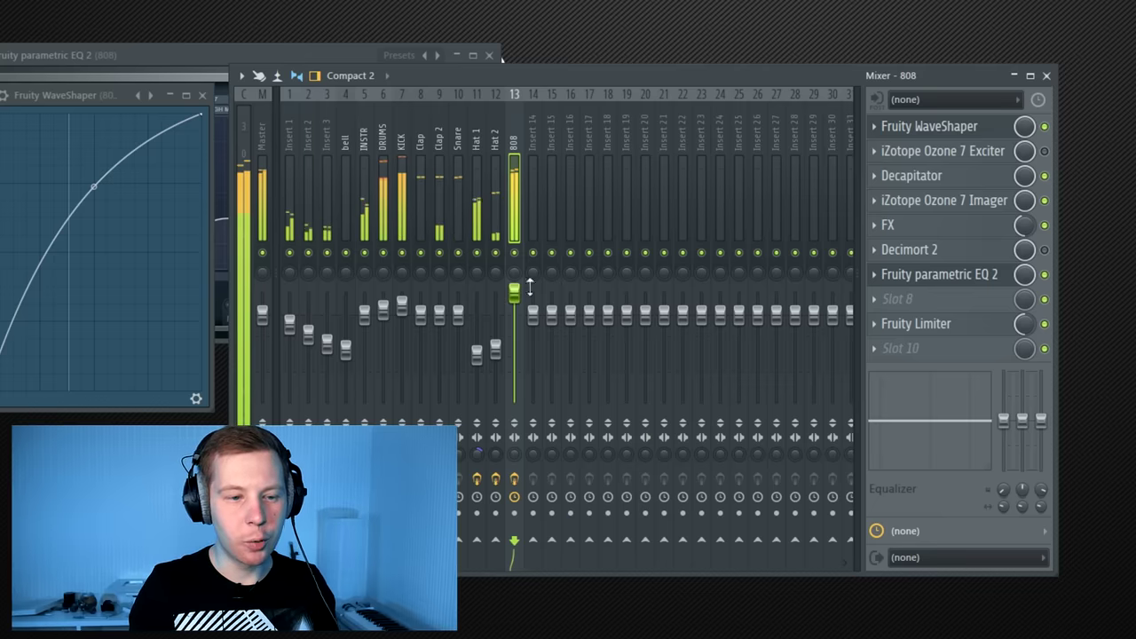